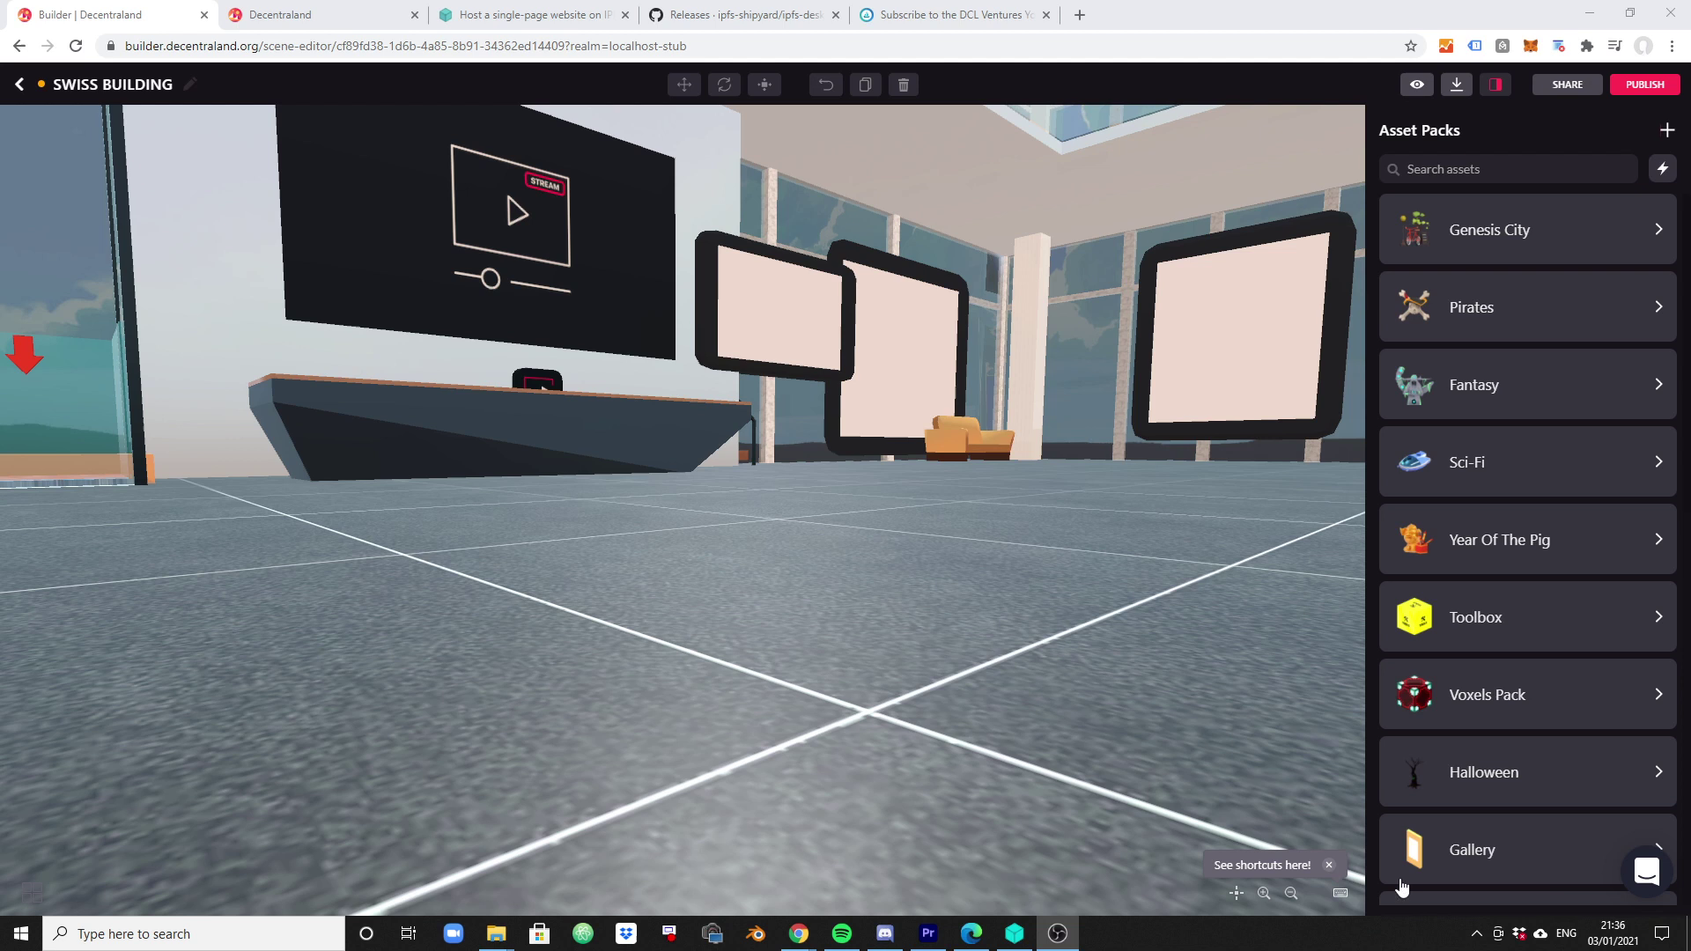
Locate the NFT Picture Frame in the Gallery asset pack, then select the small picture frame standing by the desk in the scene
scroll(1453, 717, "down", 4)
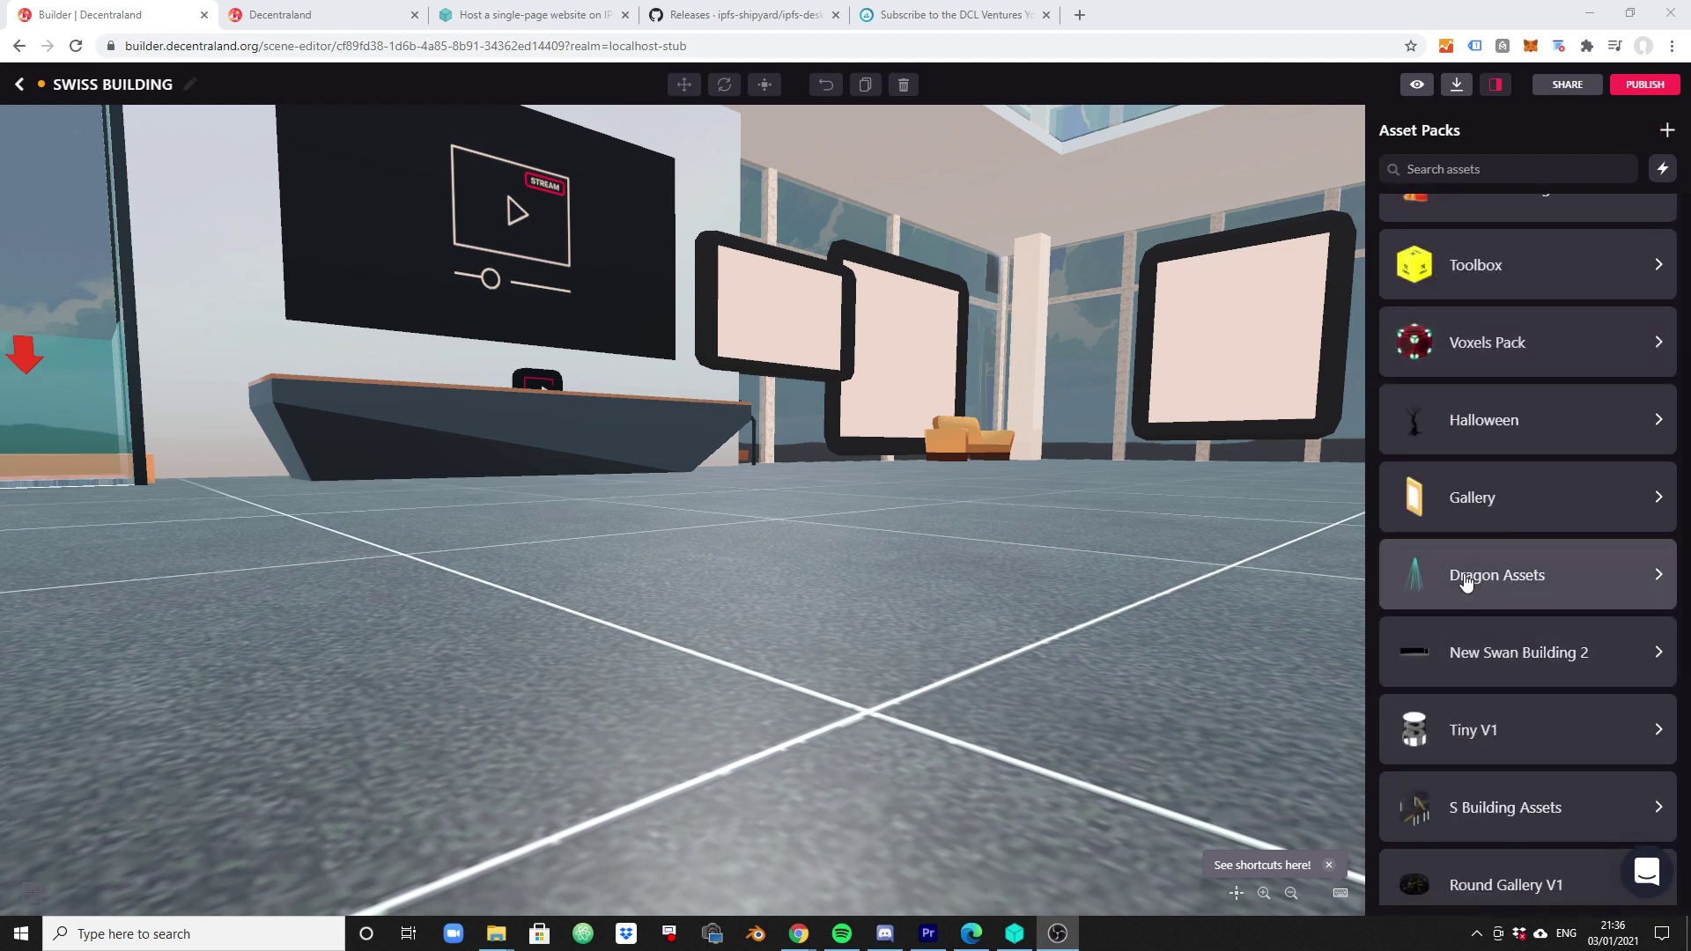
scroll(1464, 582, "up", 2)
left_click(1443, 703)
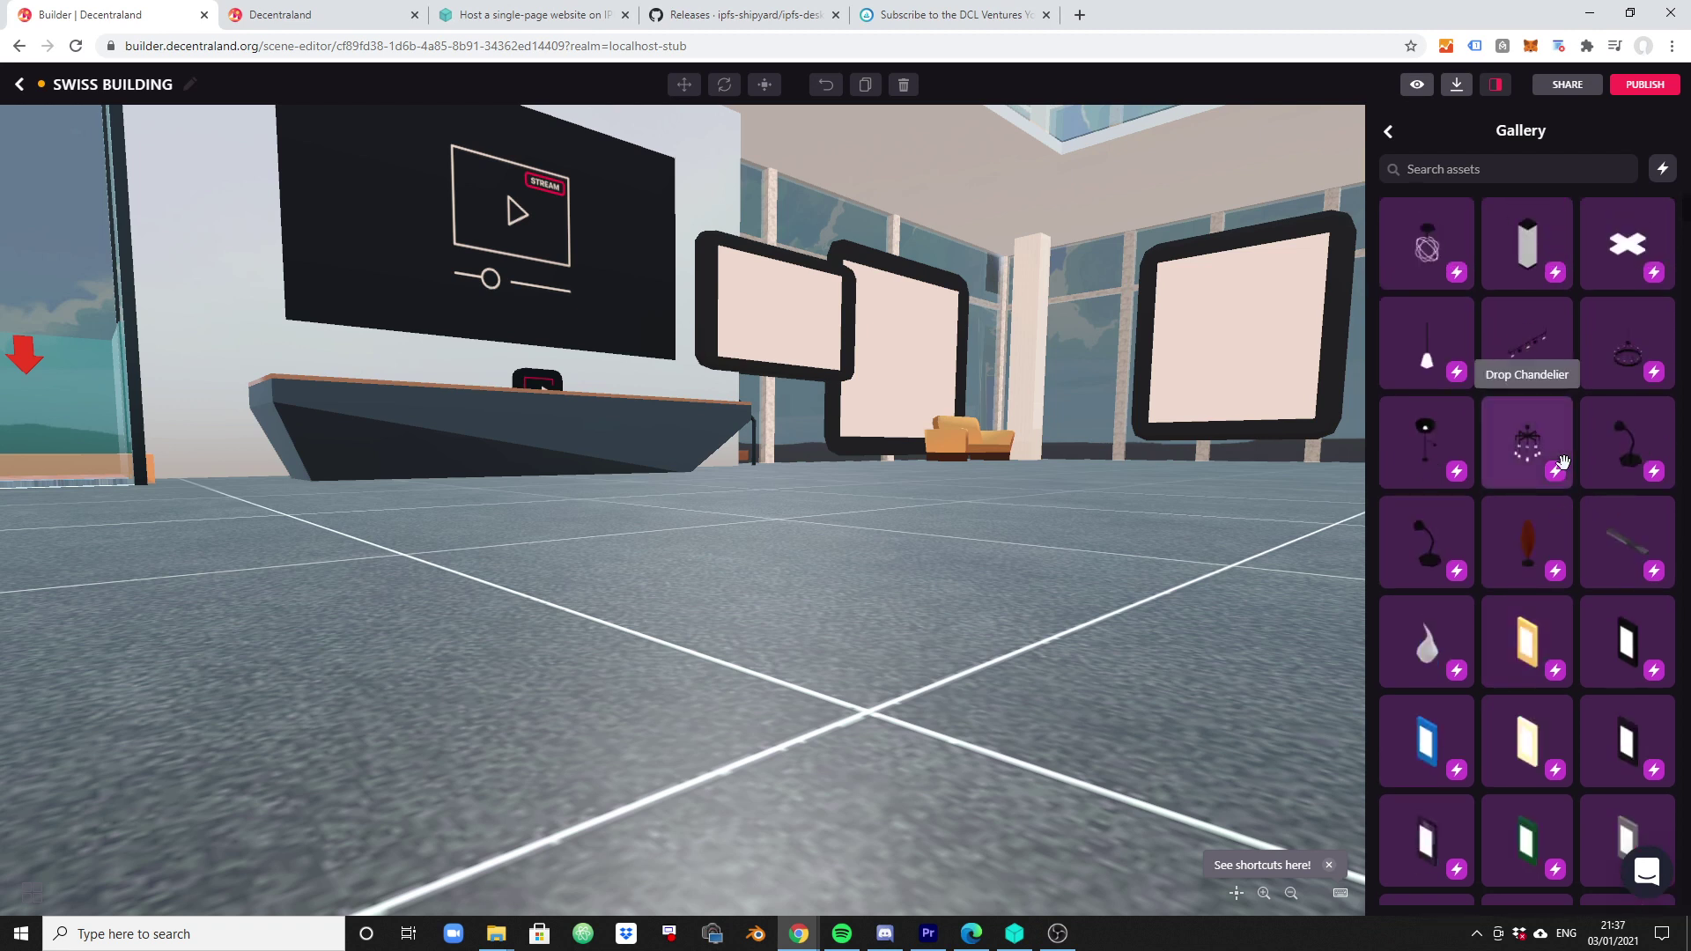
scroll(1561, 460, "down", 5)
scroll(1559, 459, "down", 2)
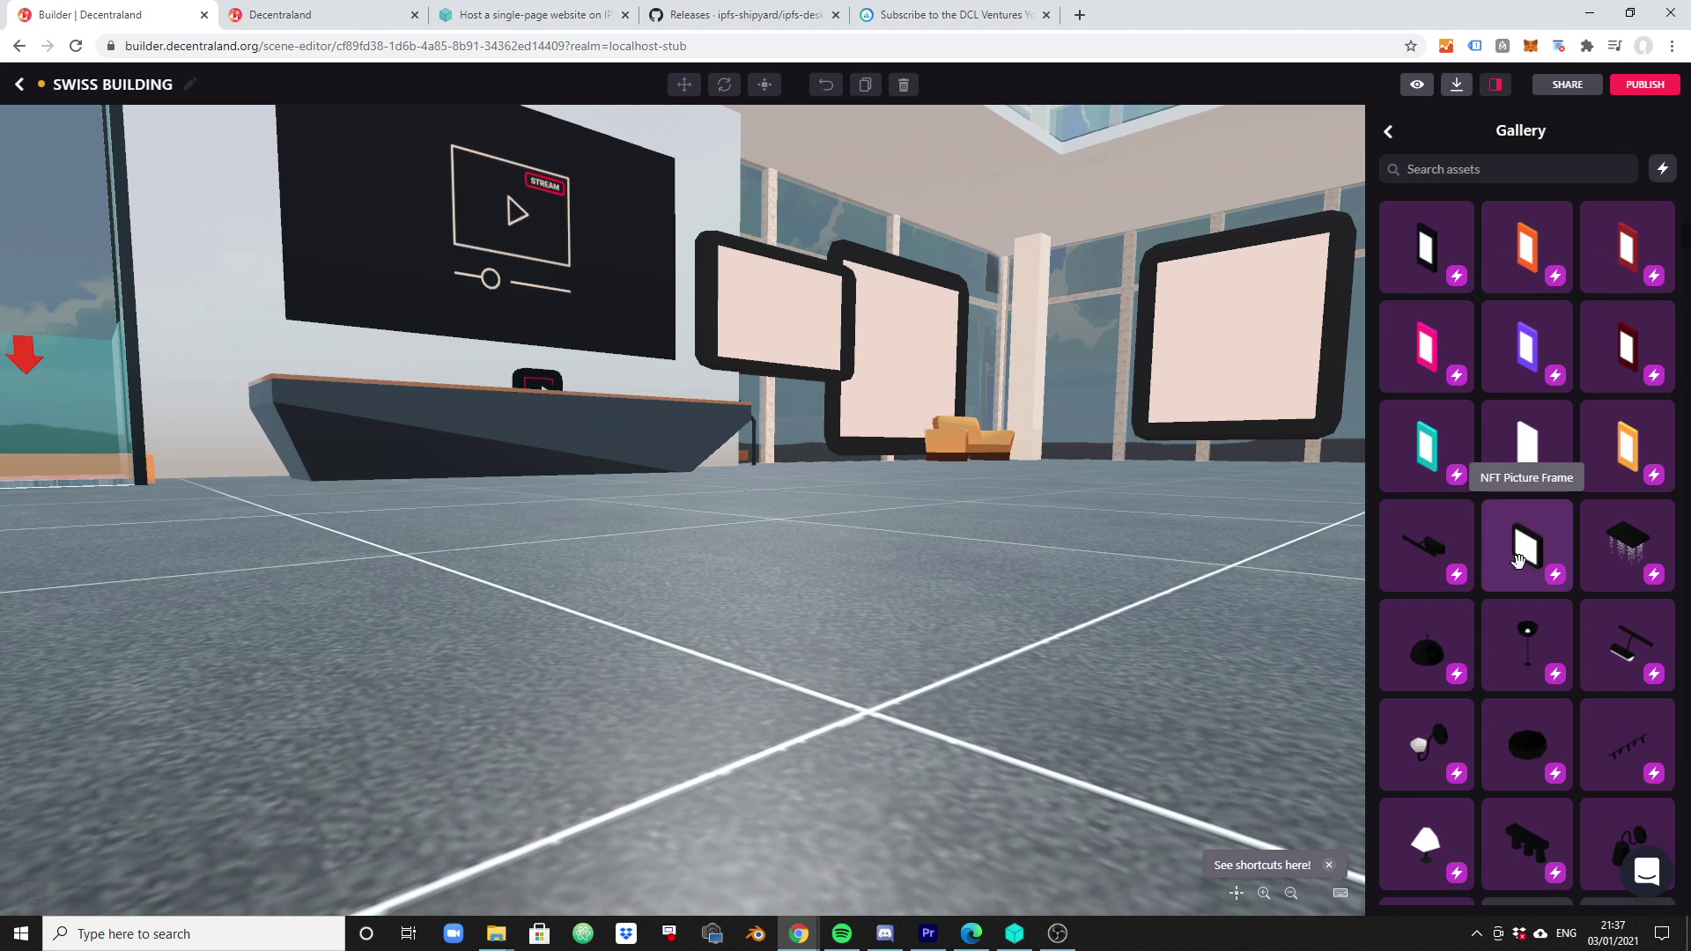
left_click(778, 331)
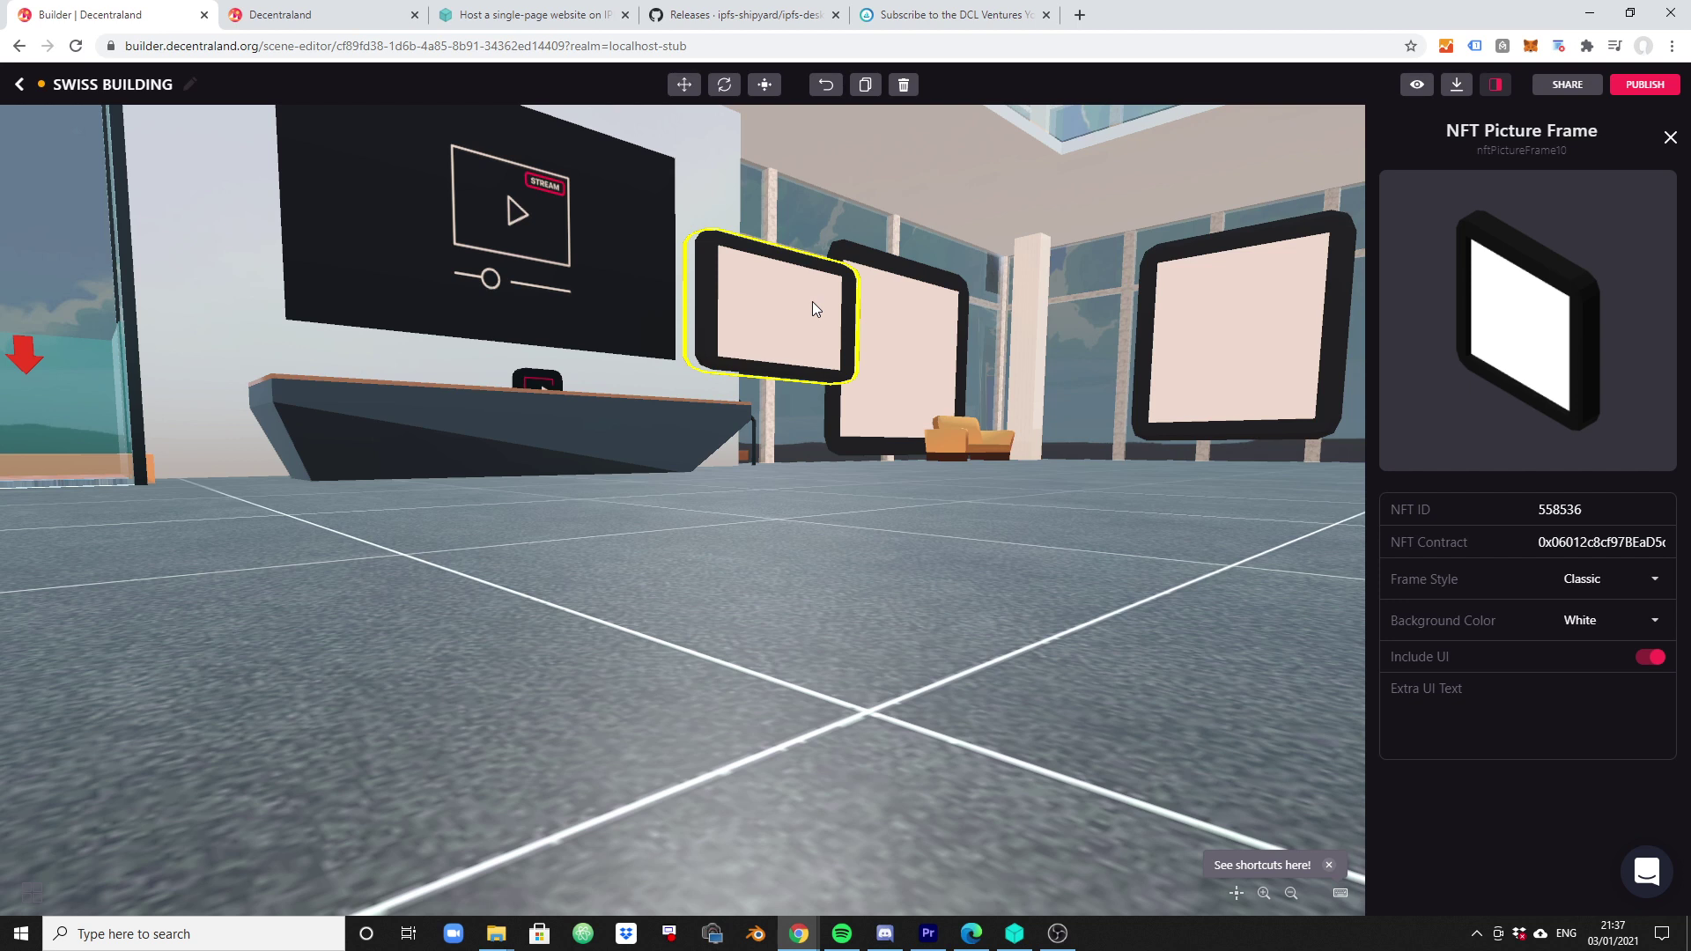
Switch to the NFT's OpenSea page and copy the long token ID at the end of its URL
left_click(902, 11)
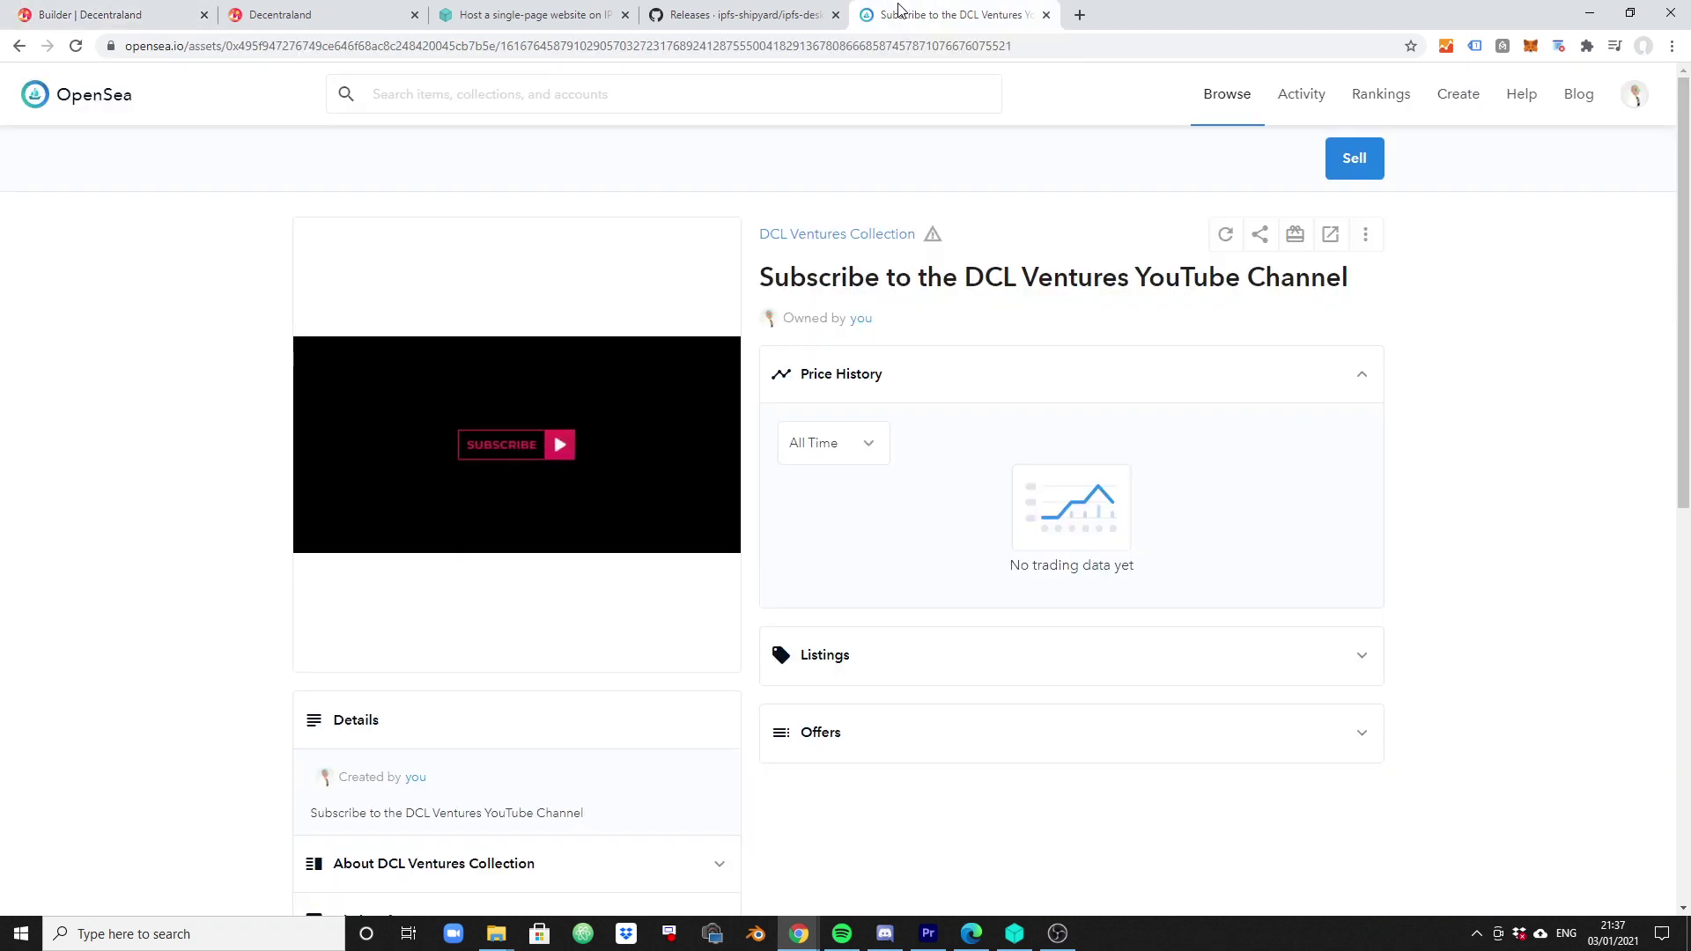
left_click_drag(190, 49, 181, 185)
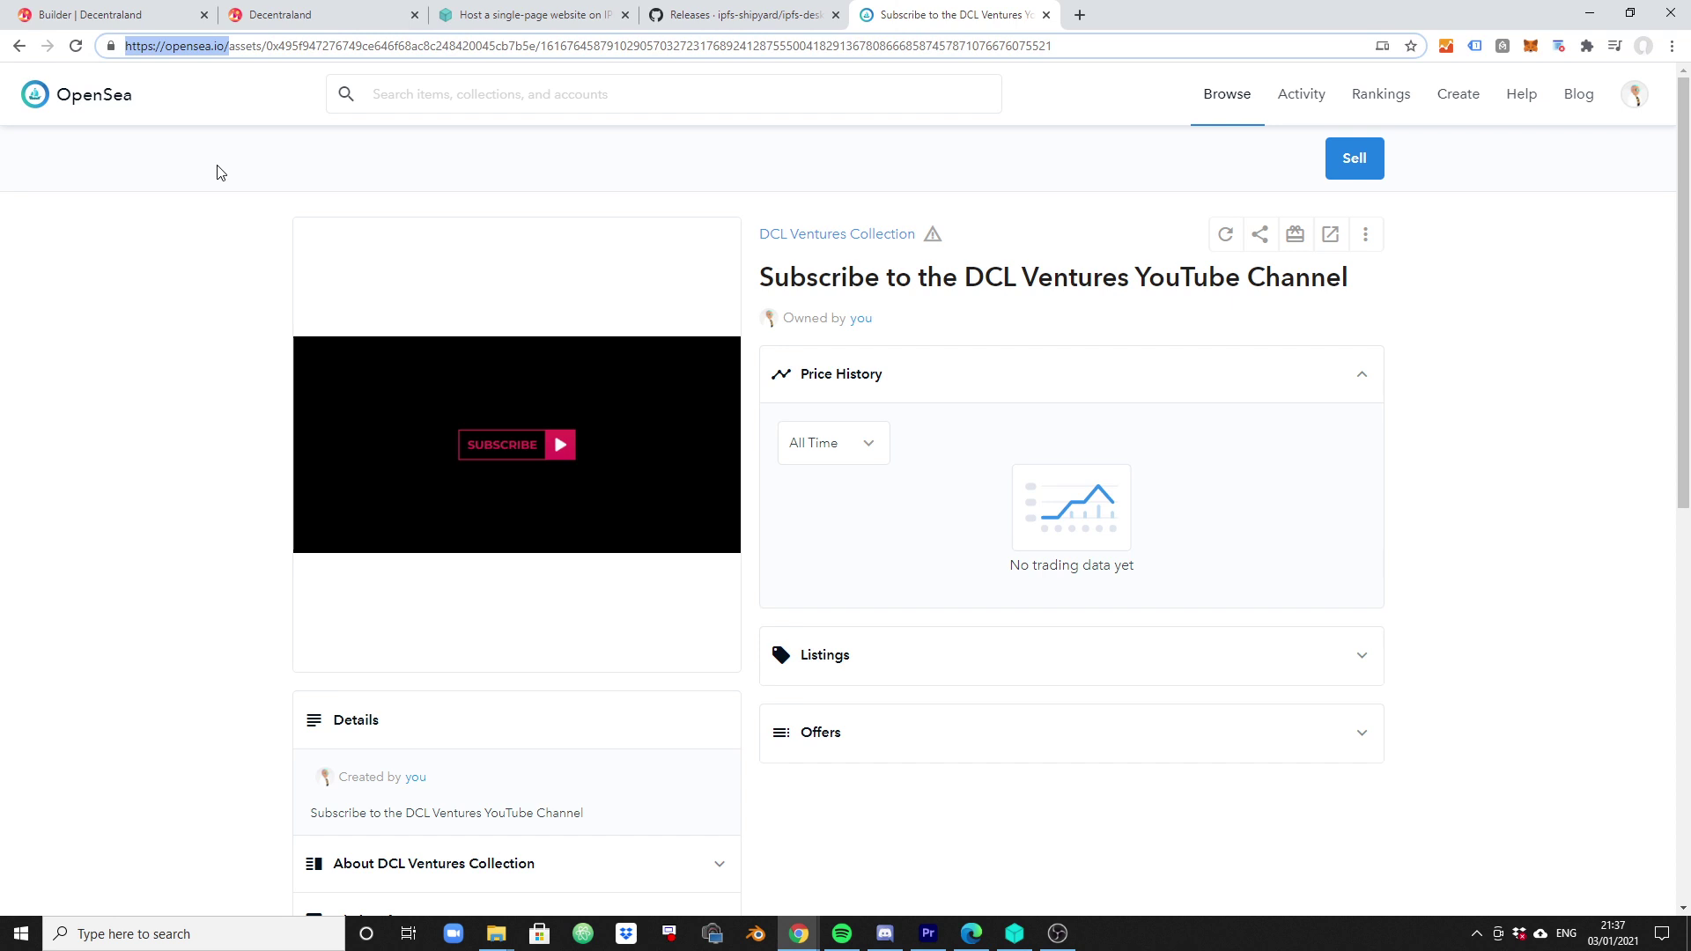
left_click(216, 174)
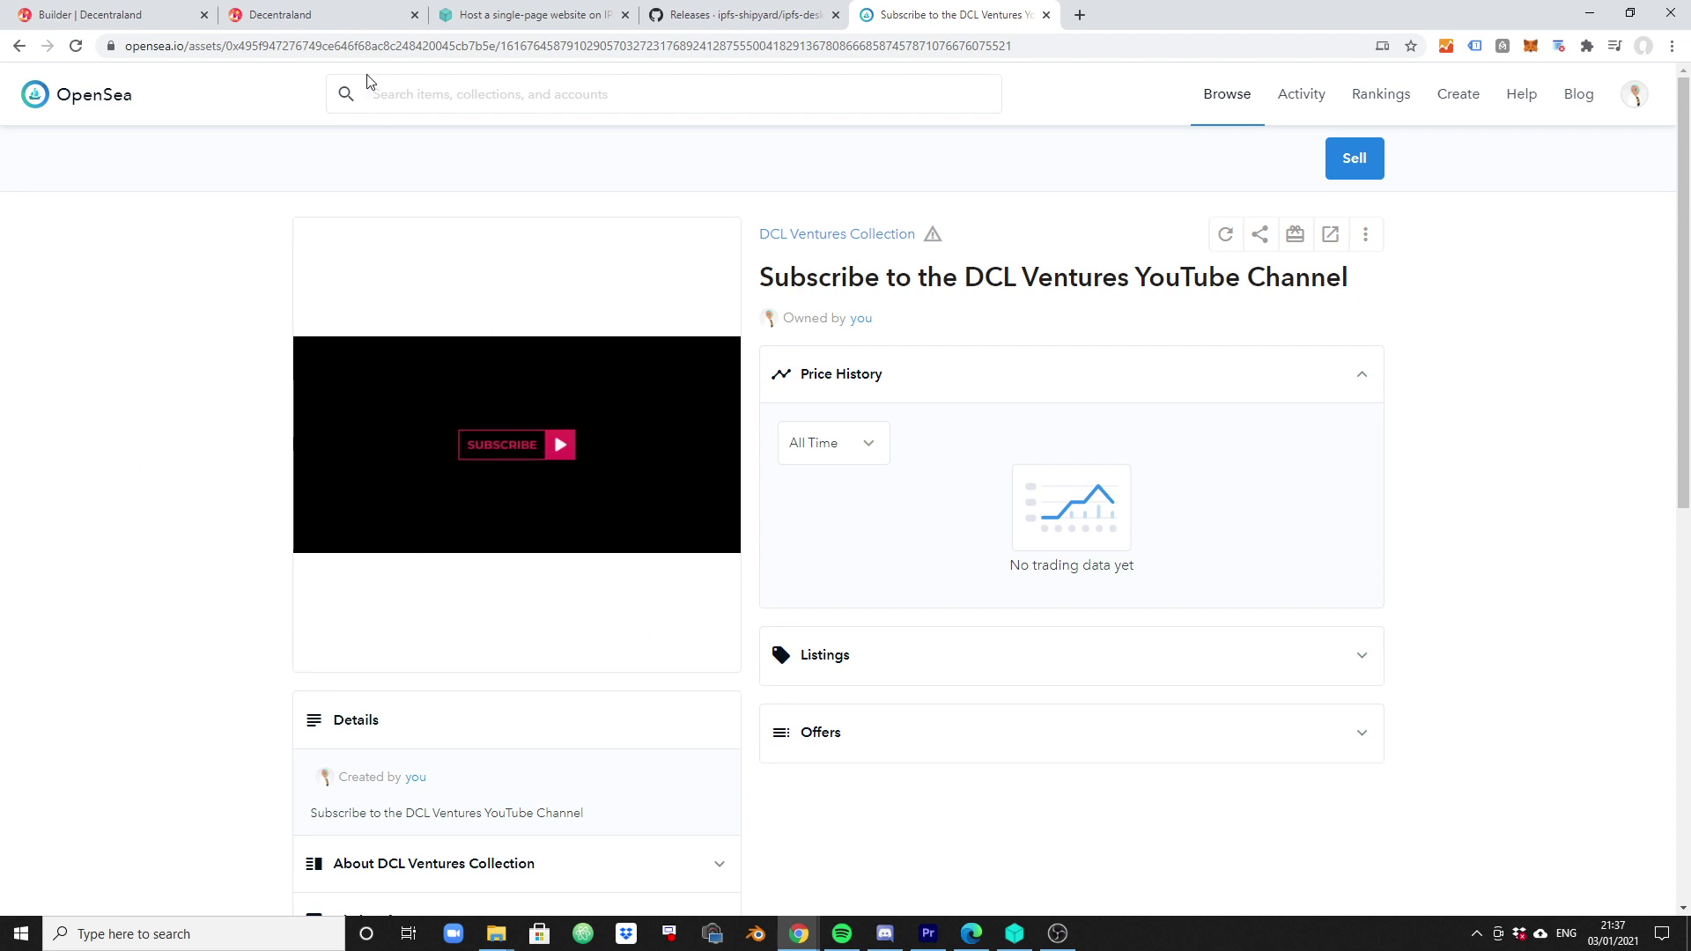
left_click(355, 50)
left_click(608, 51)
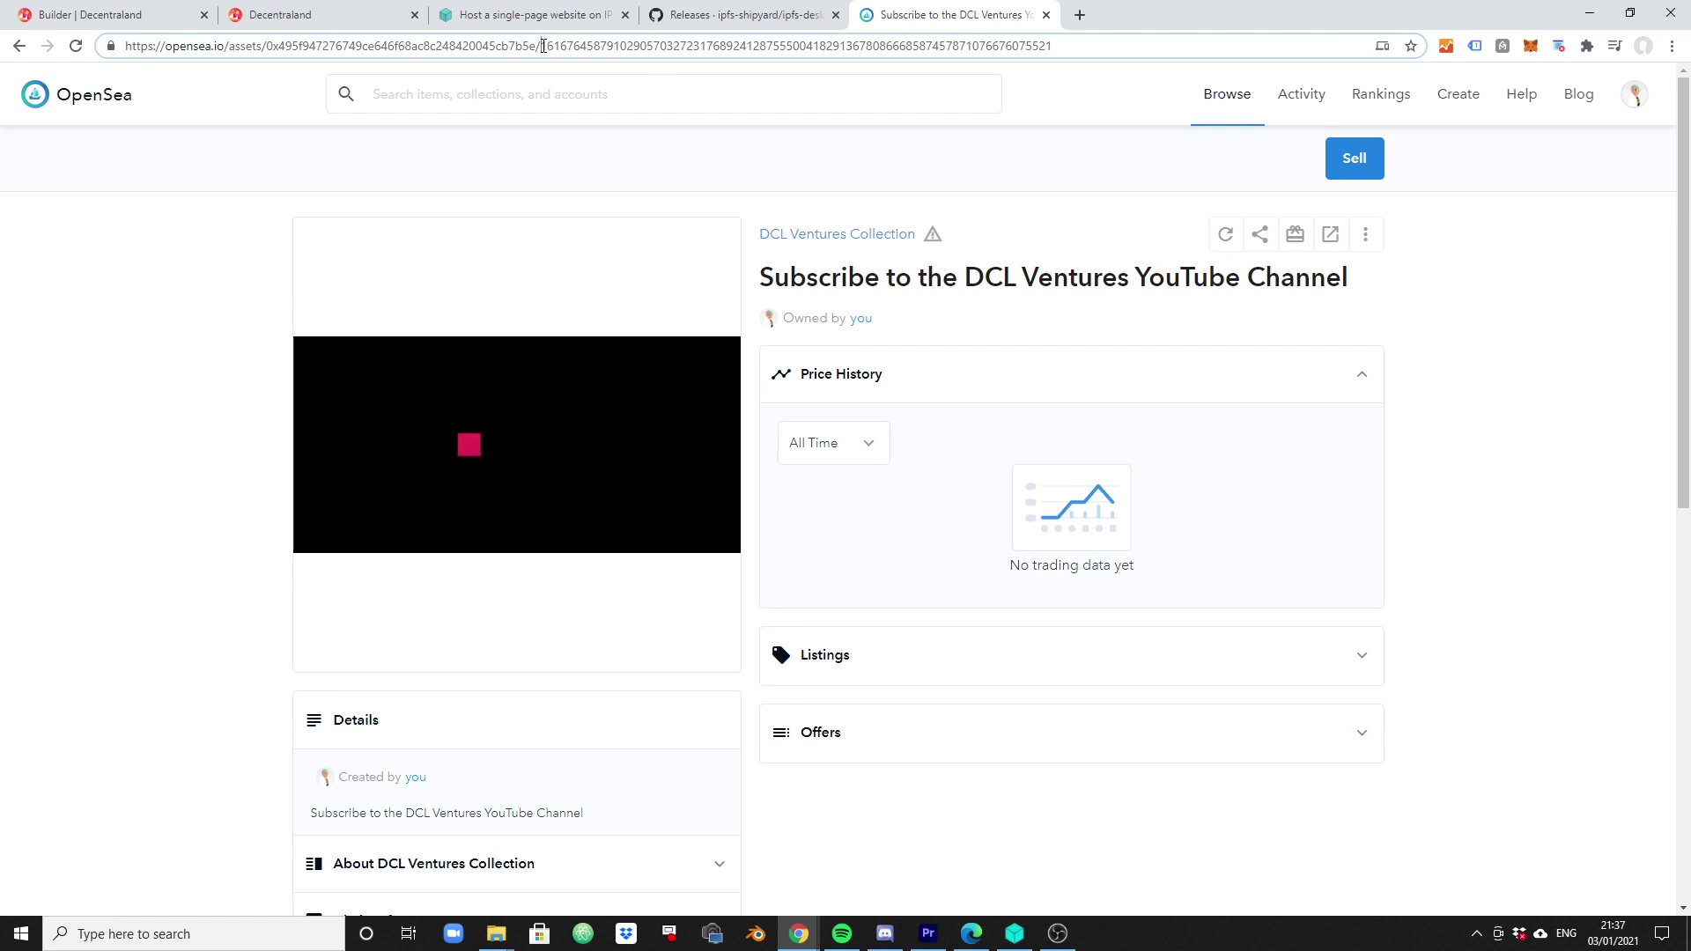
left_click_drag(541, 46, 1105, 60)
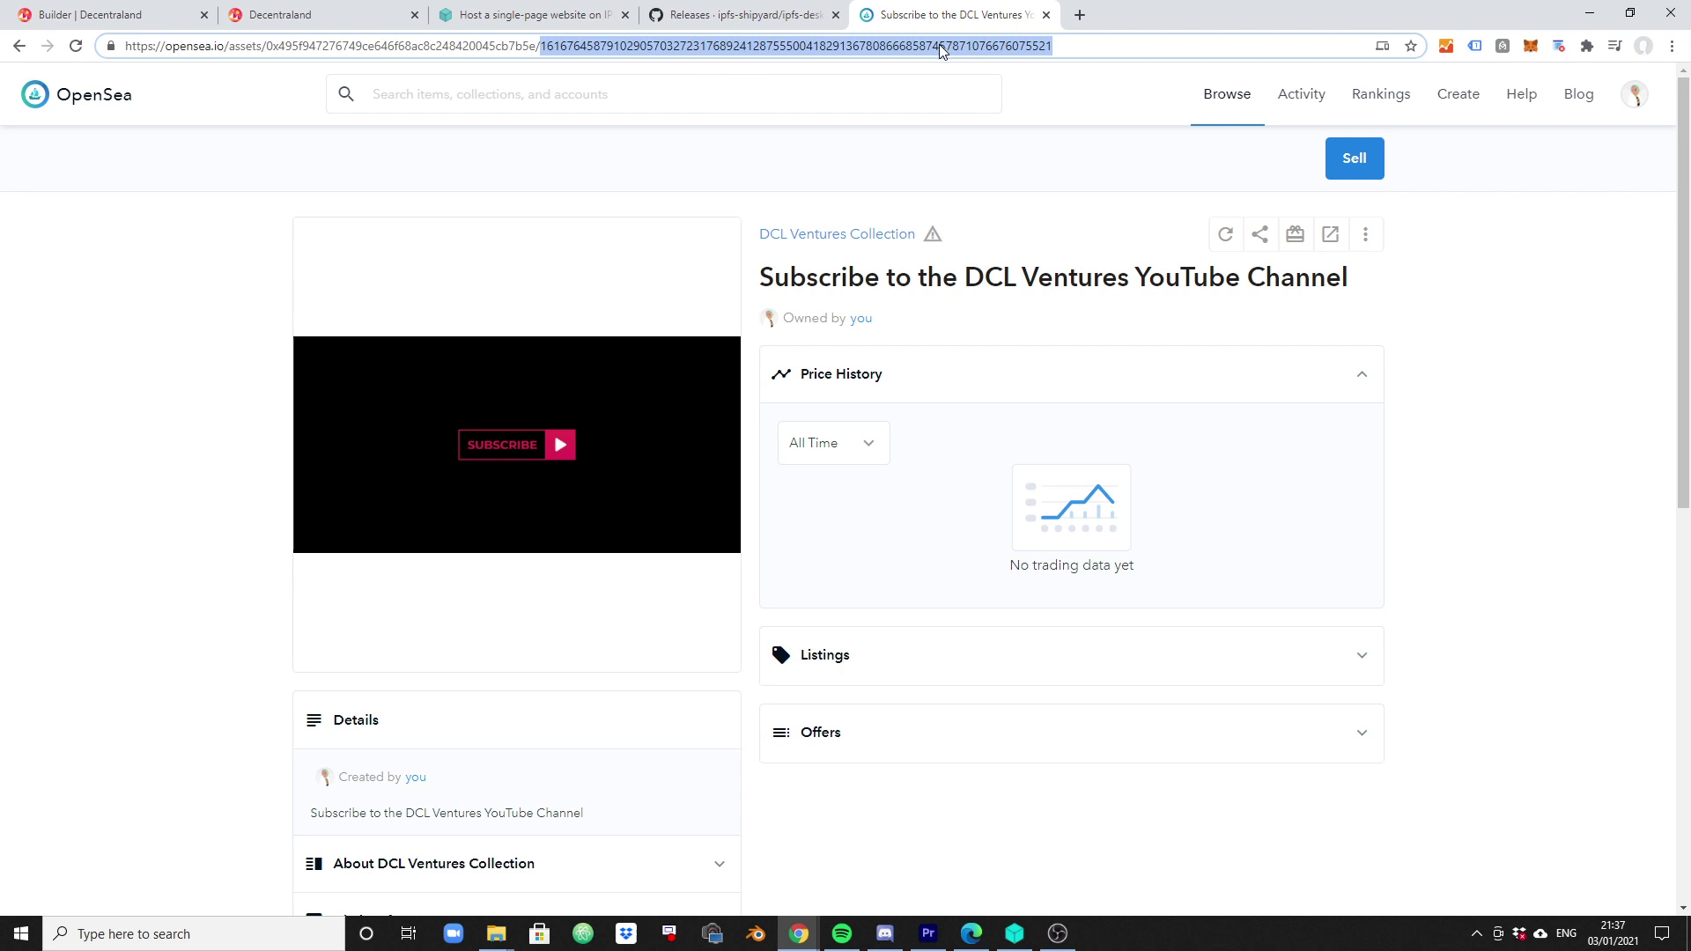
right_click(578, 45)
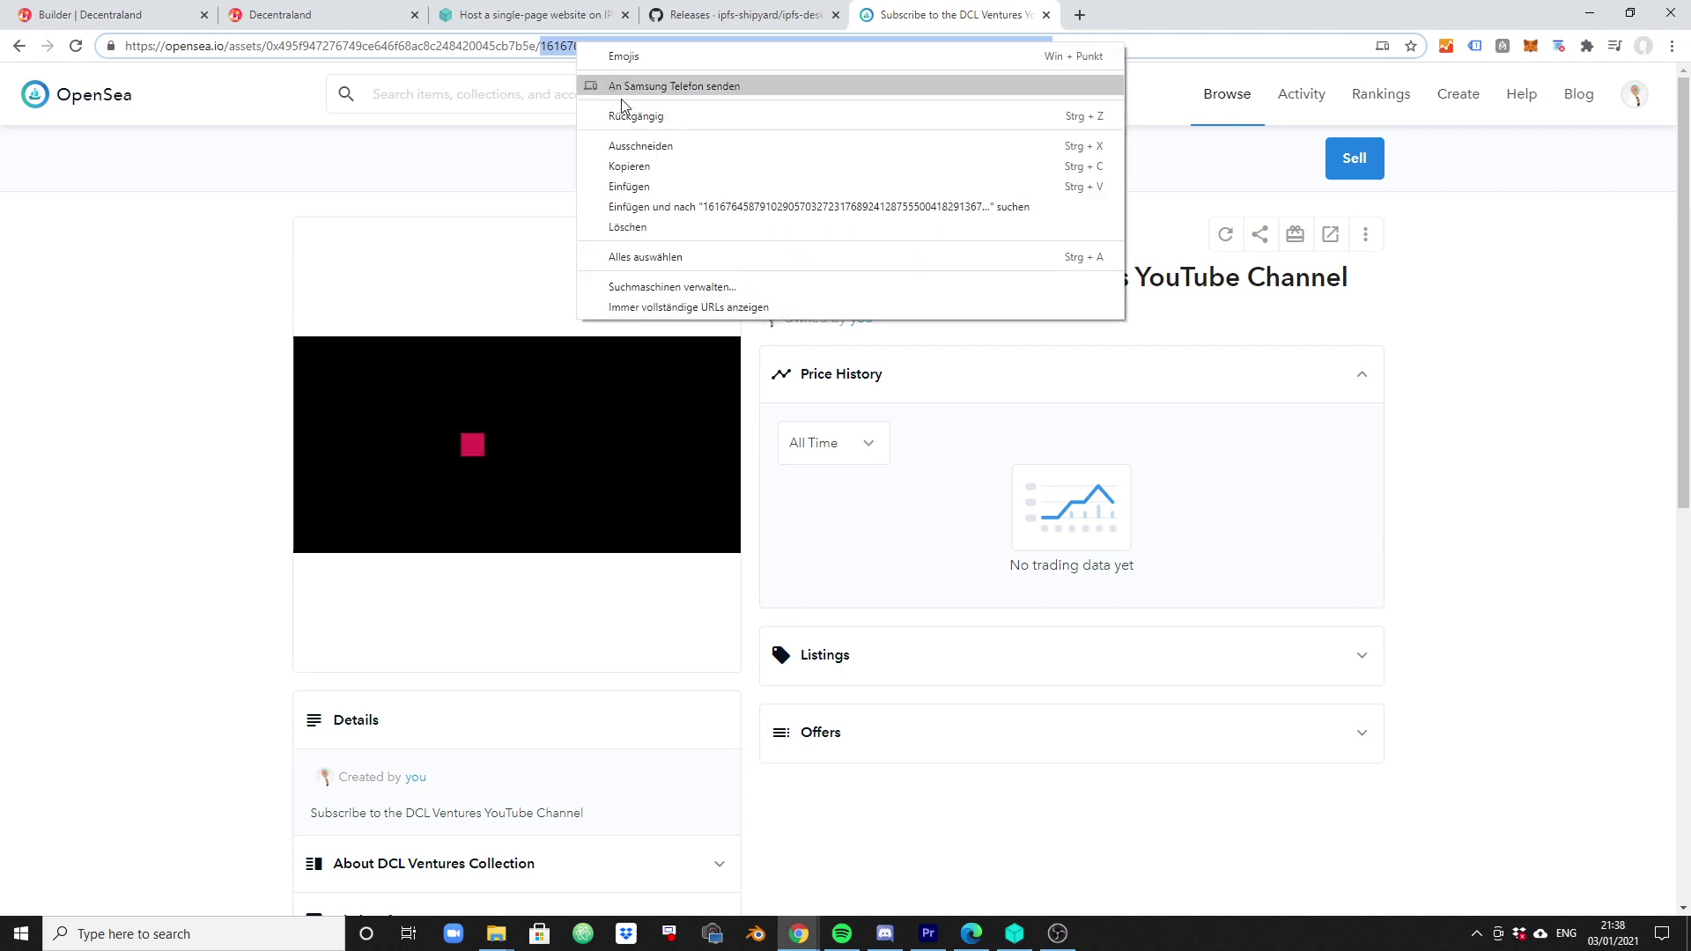
left_click(634, 167)
Return to the Builder and paste the copied token ID as the picture frame's NFT Contract
left_click(124, 15)
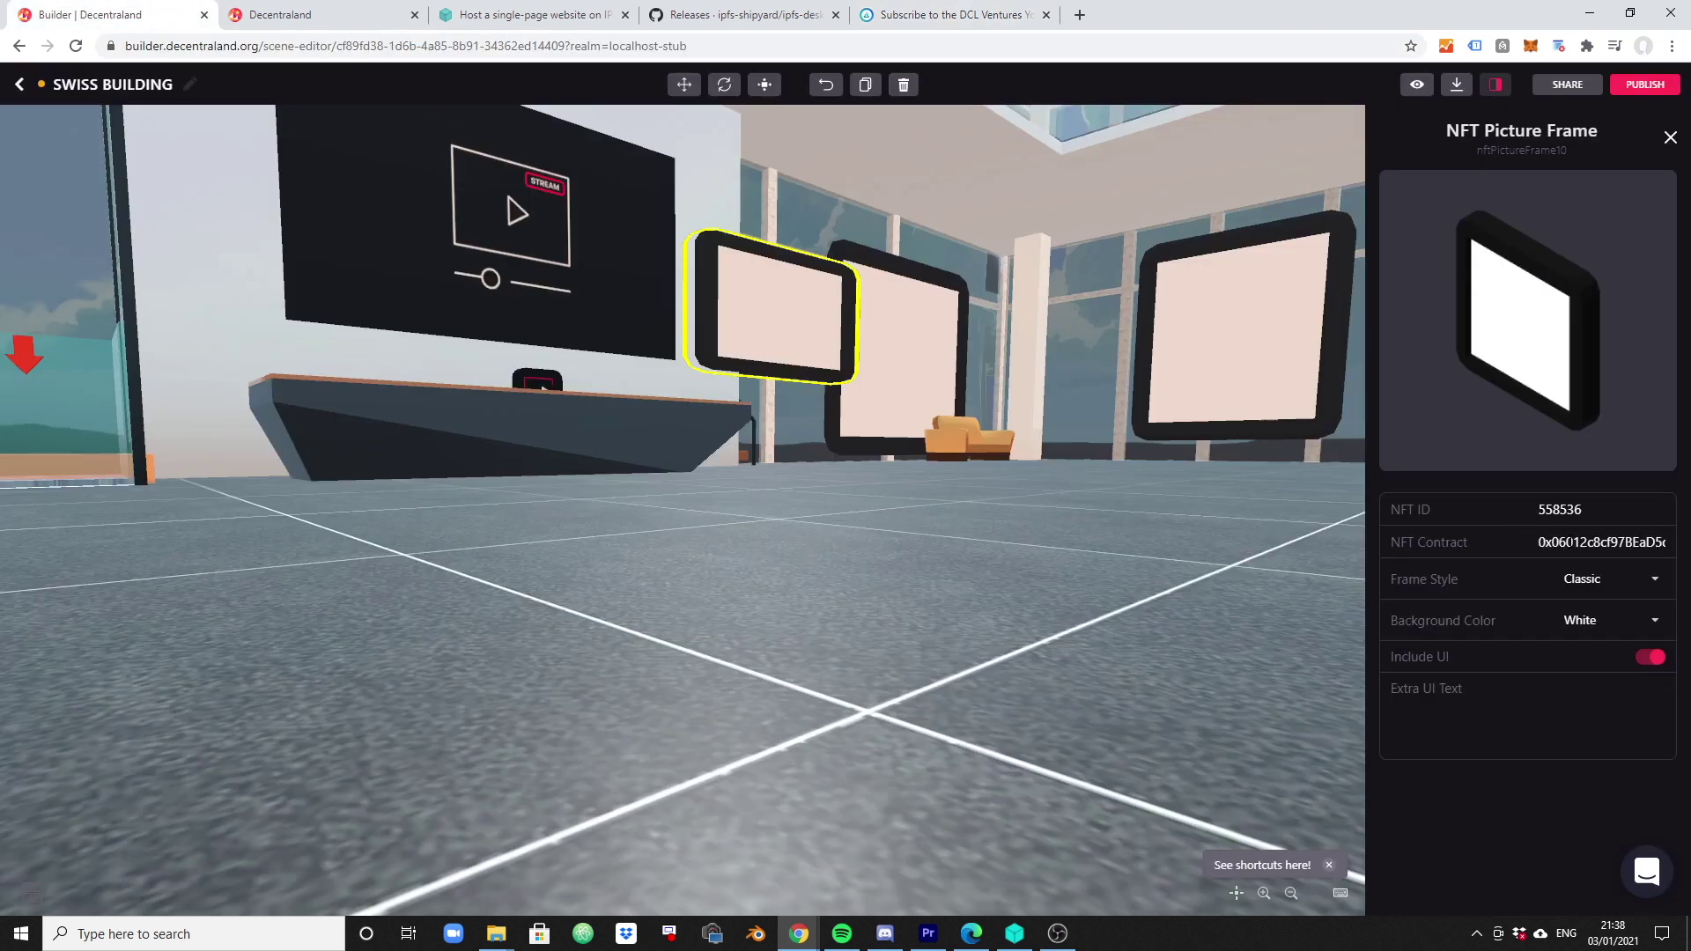
triple_click(1571, 542)
right_click(1571, 541)
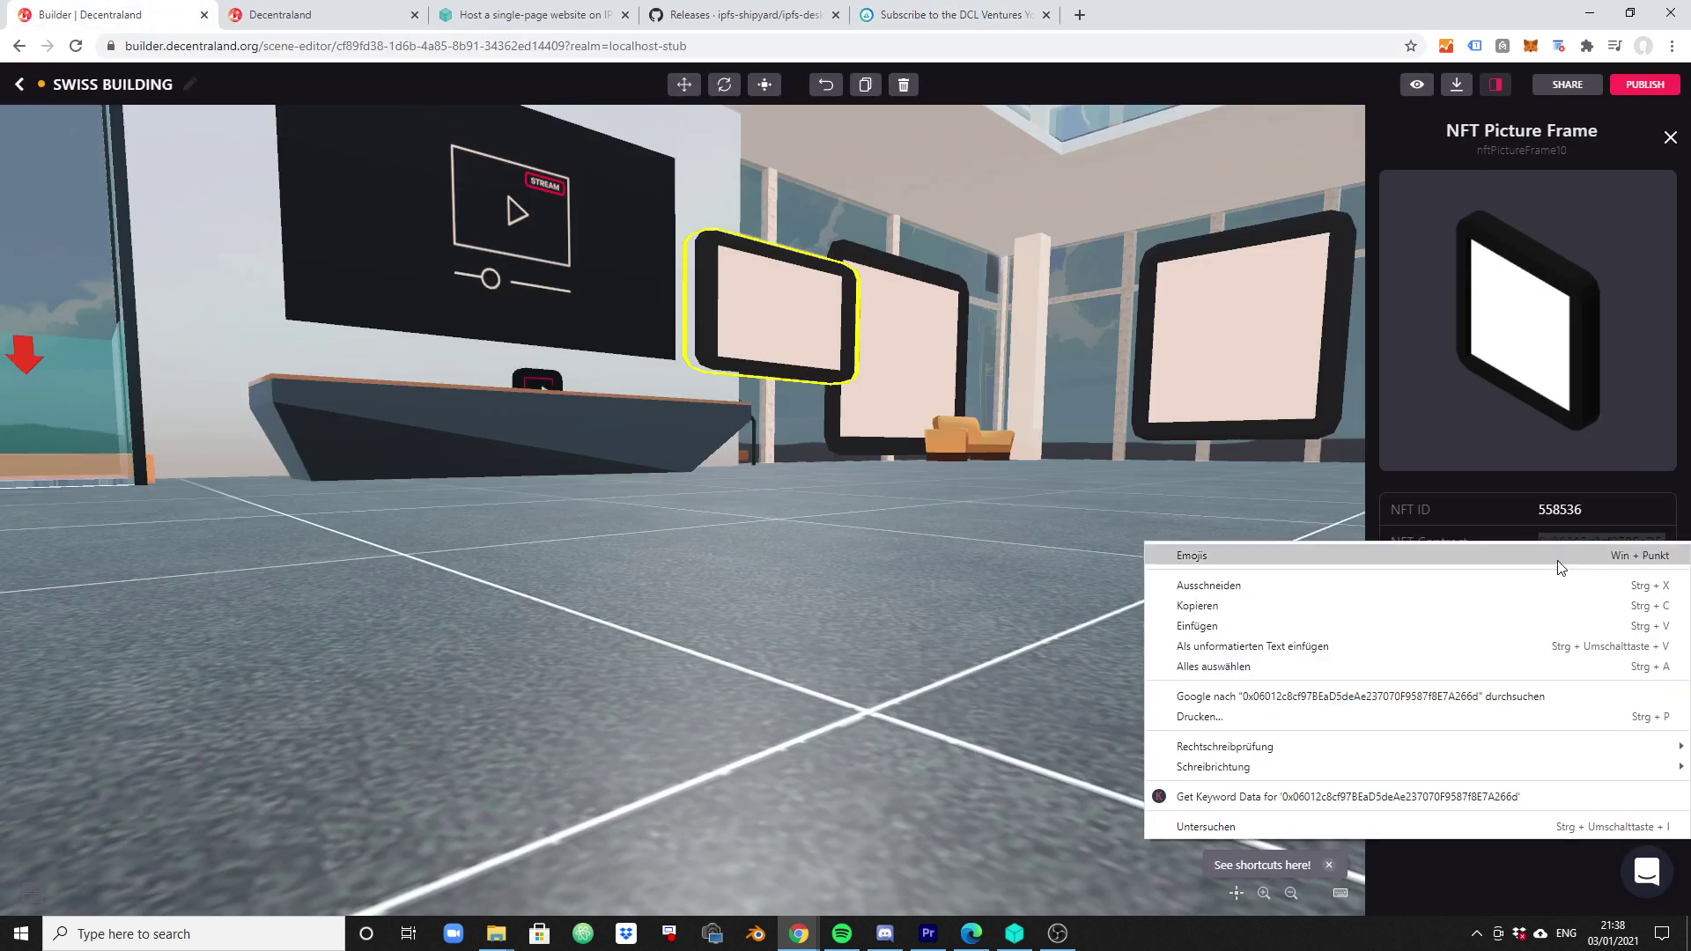
left_click(1458, 626)
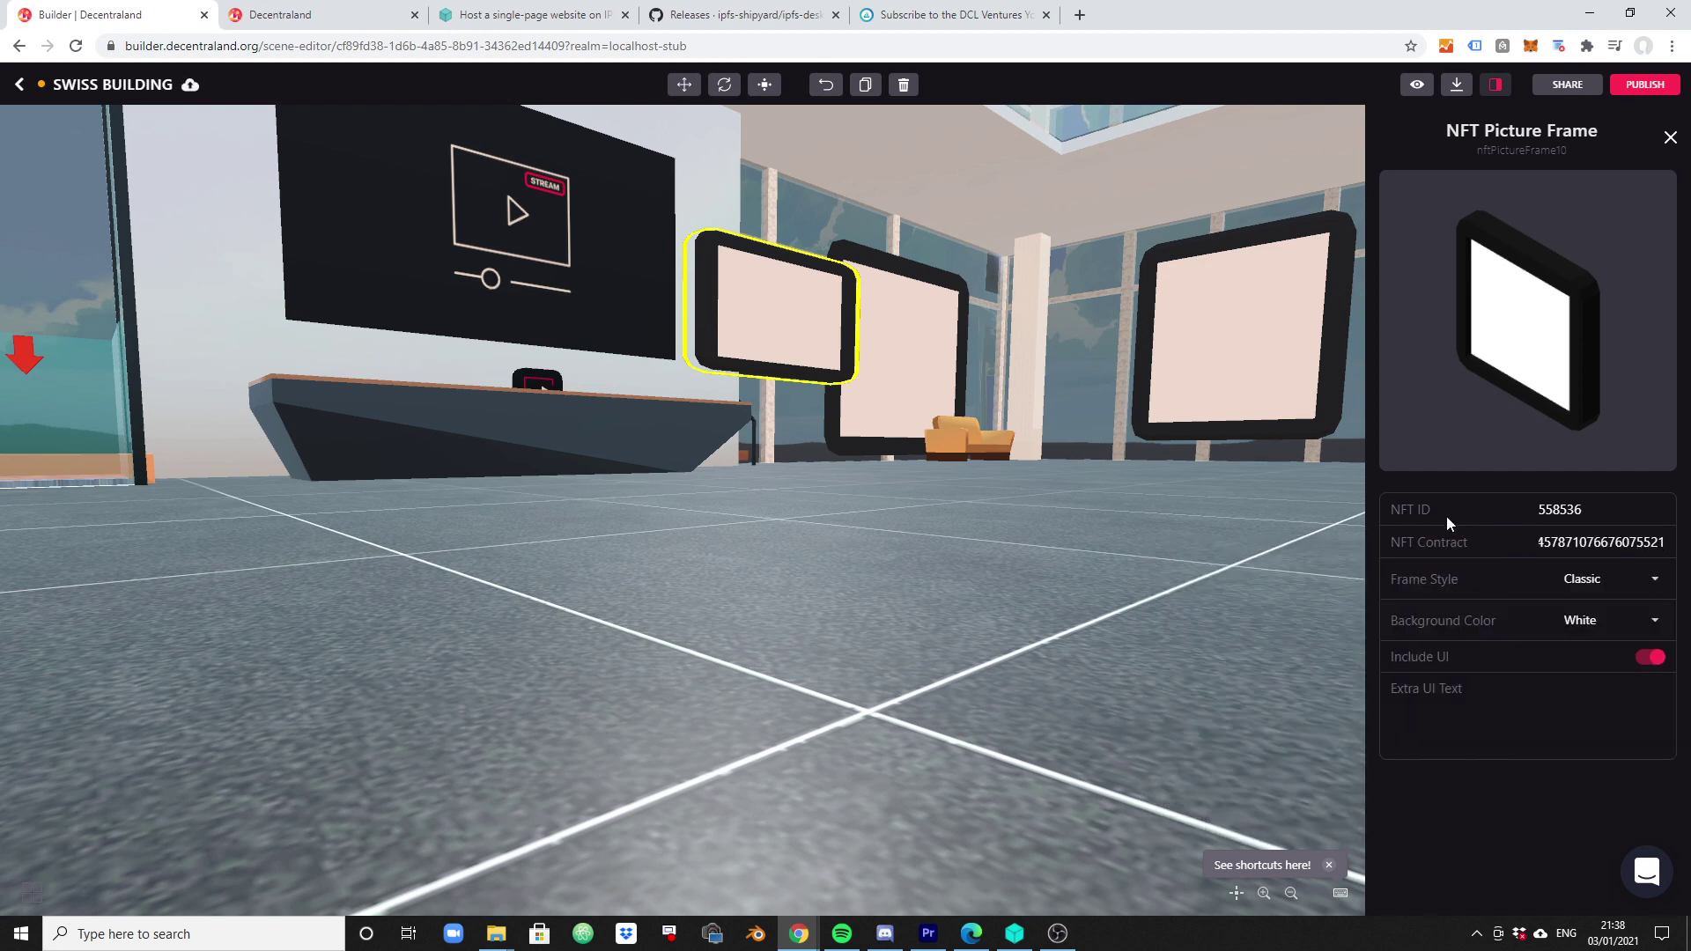
Replace the picture frame's NFT ID with the token ID copied from OpenSea
double_click(1541, 509)
right_click(1541, 509)
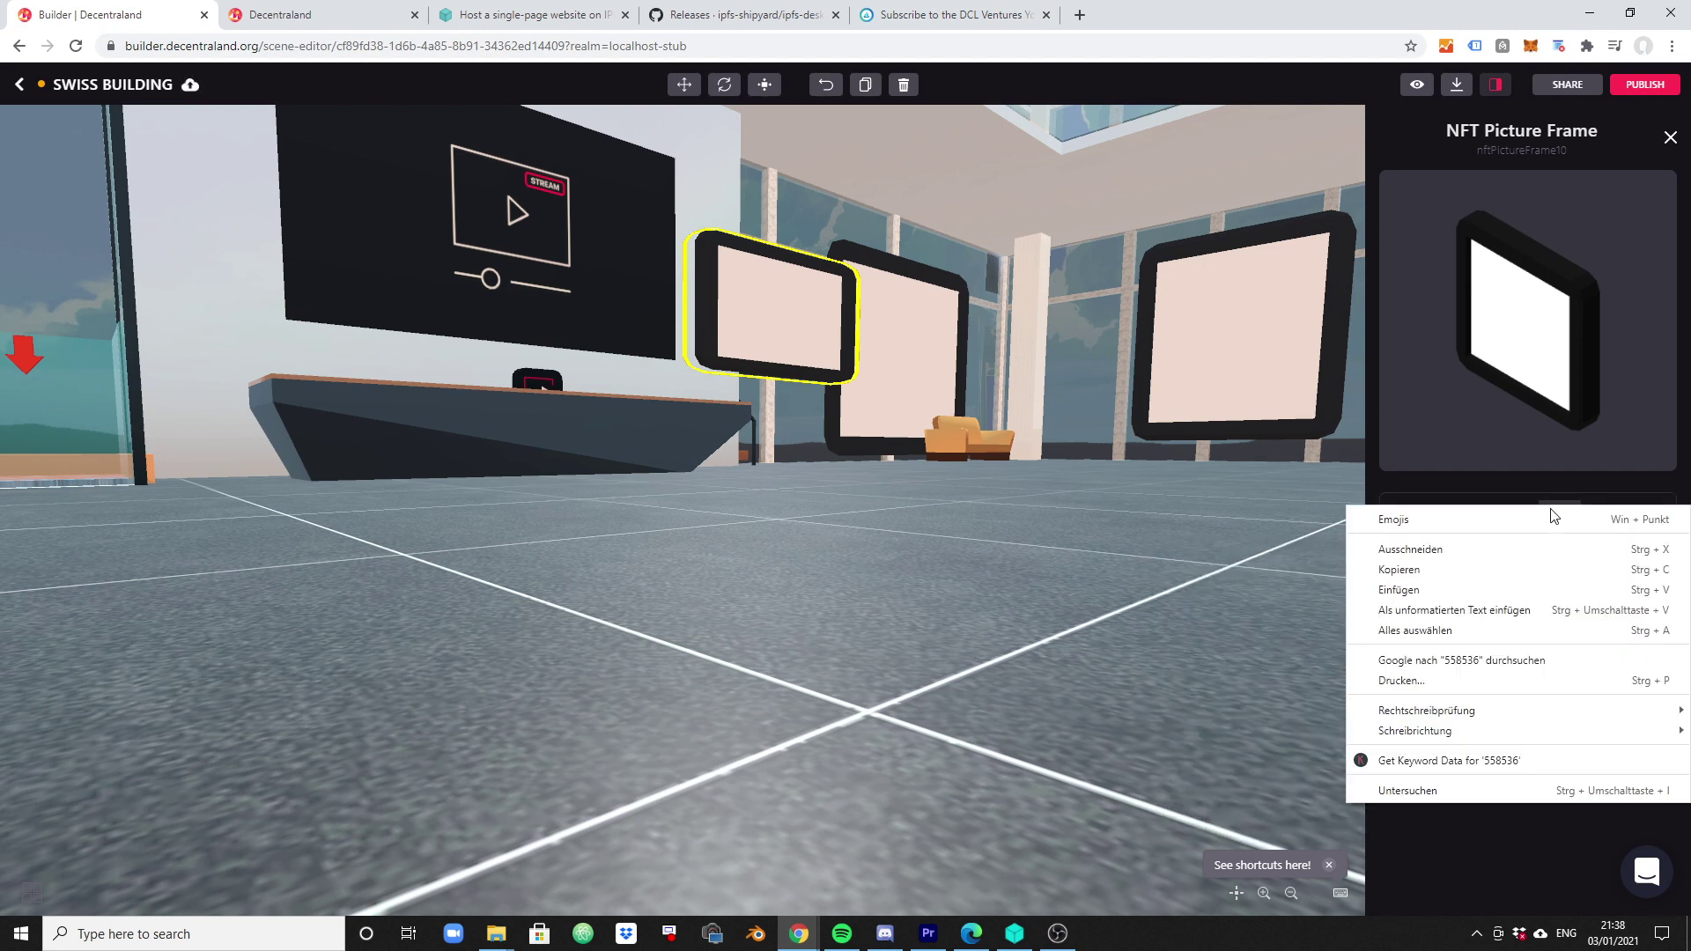
left_click(1525, 579)
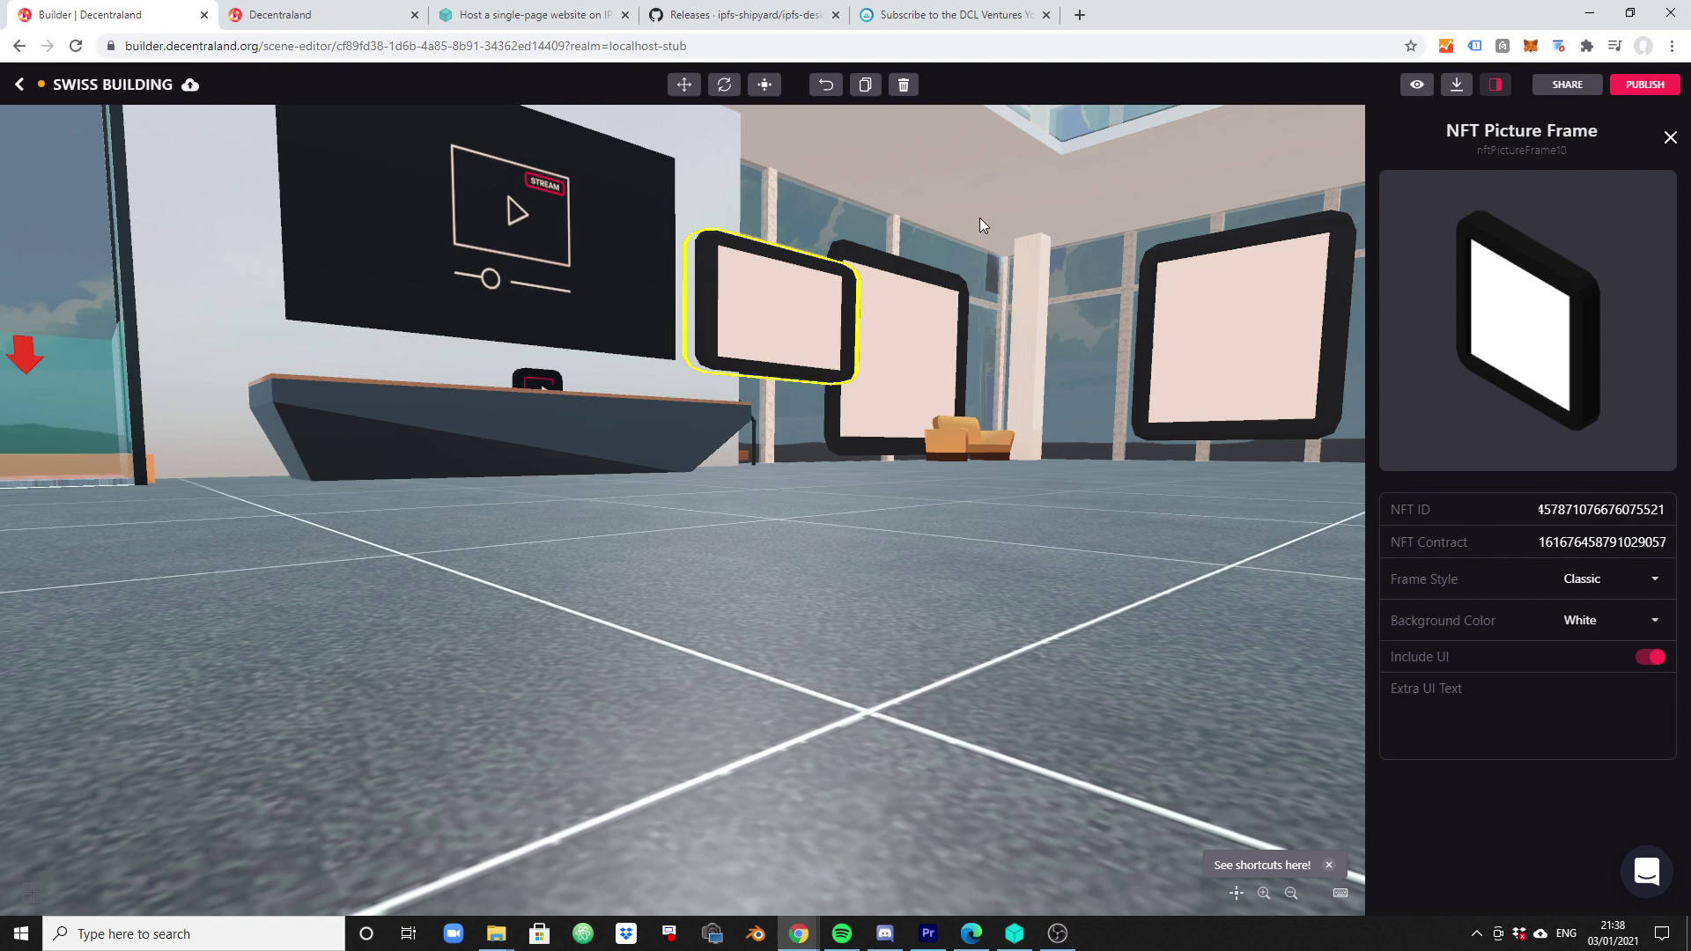
Copy the contract address between "assets/" and the token ID in the OpenSea URL and set it as the frame's NFT Contract
left_click(938, 15)
left_click_drag(536, 45, 268, 45)
right_click(275, 48)
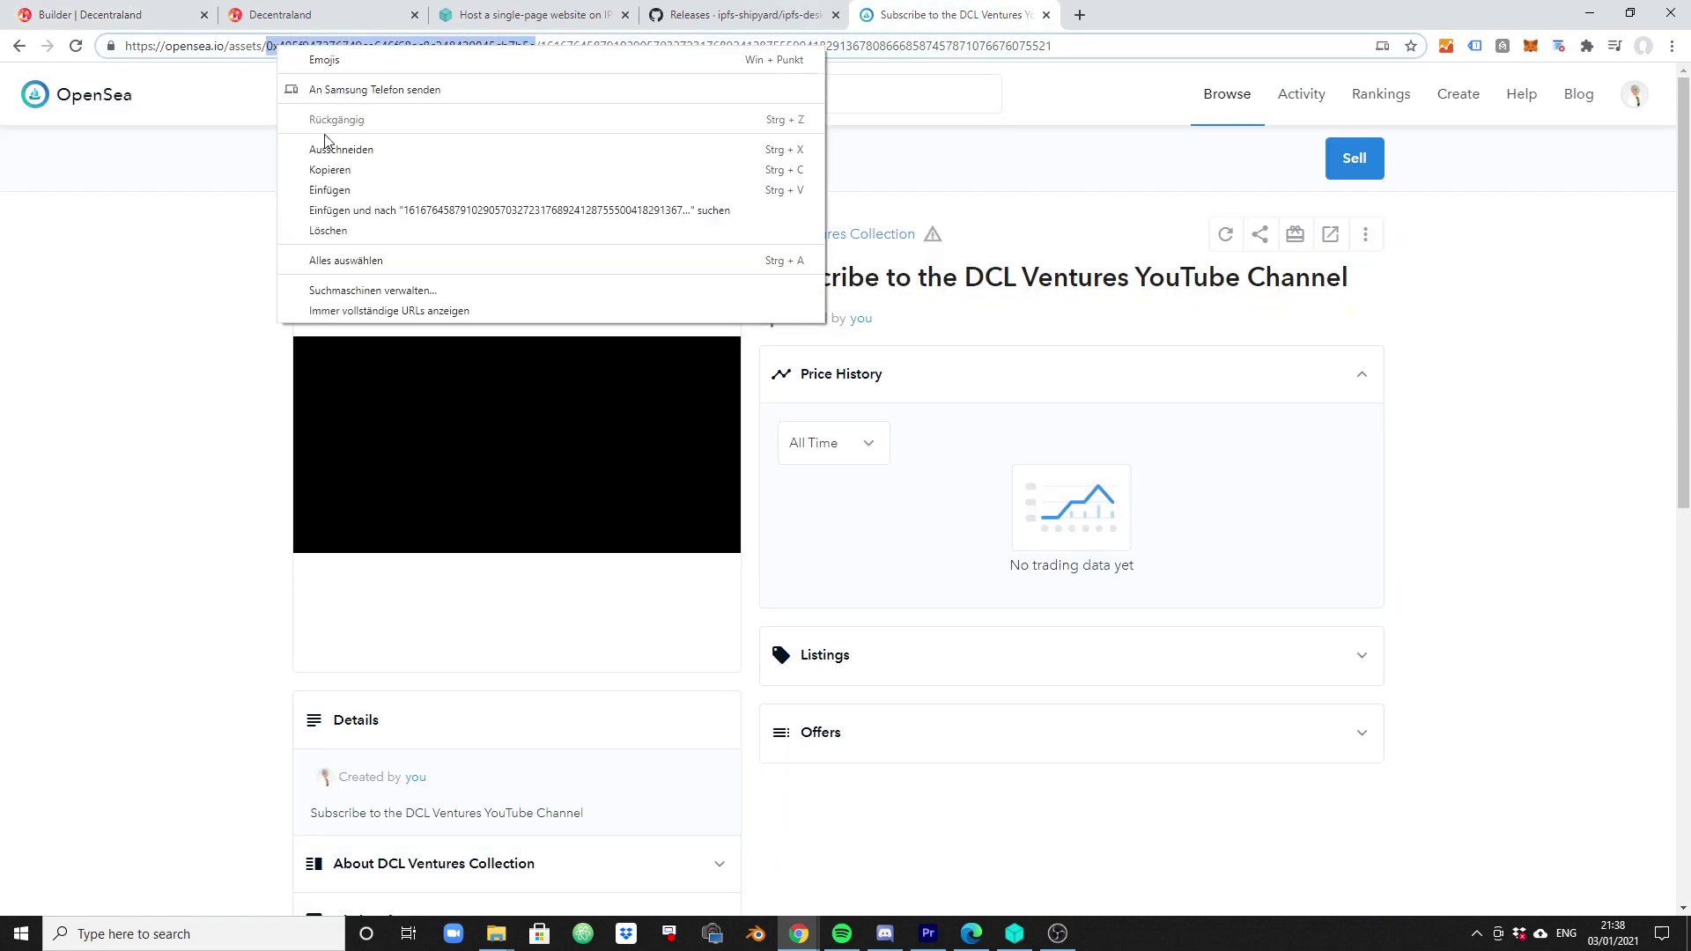
left_click(322, 170)
left_click(81, 10)
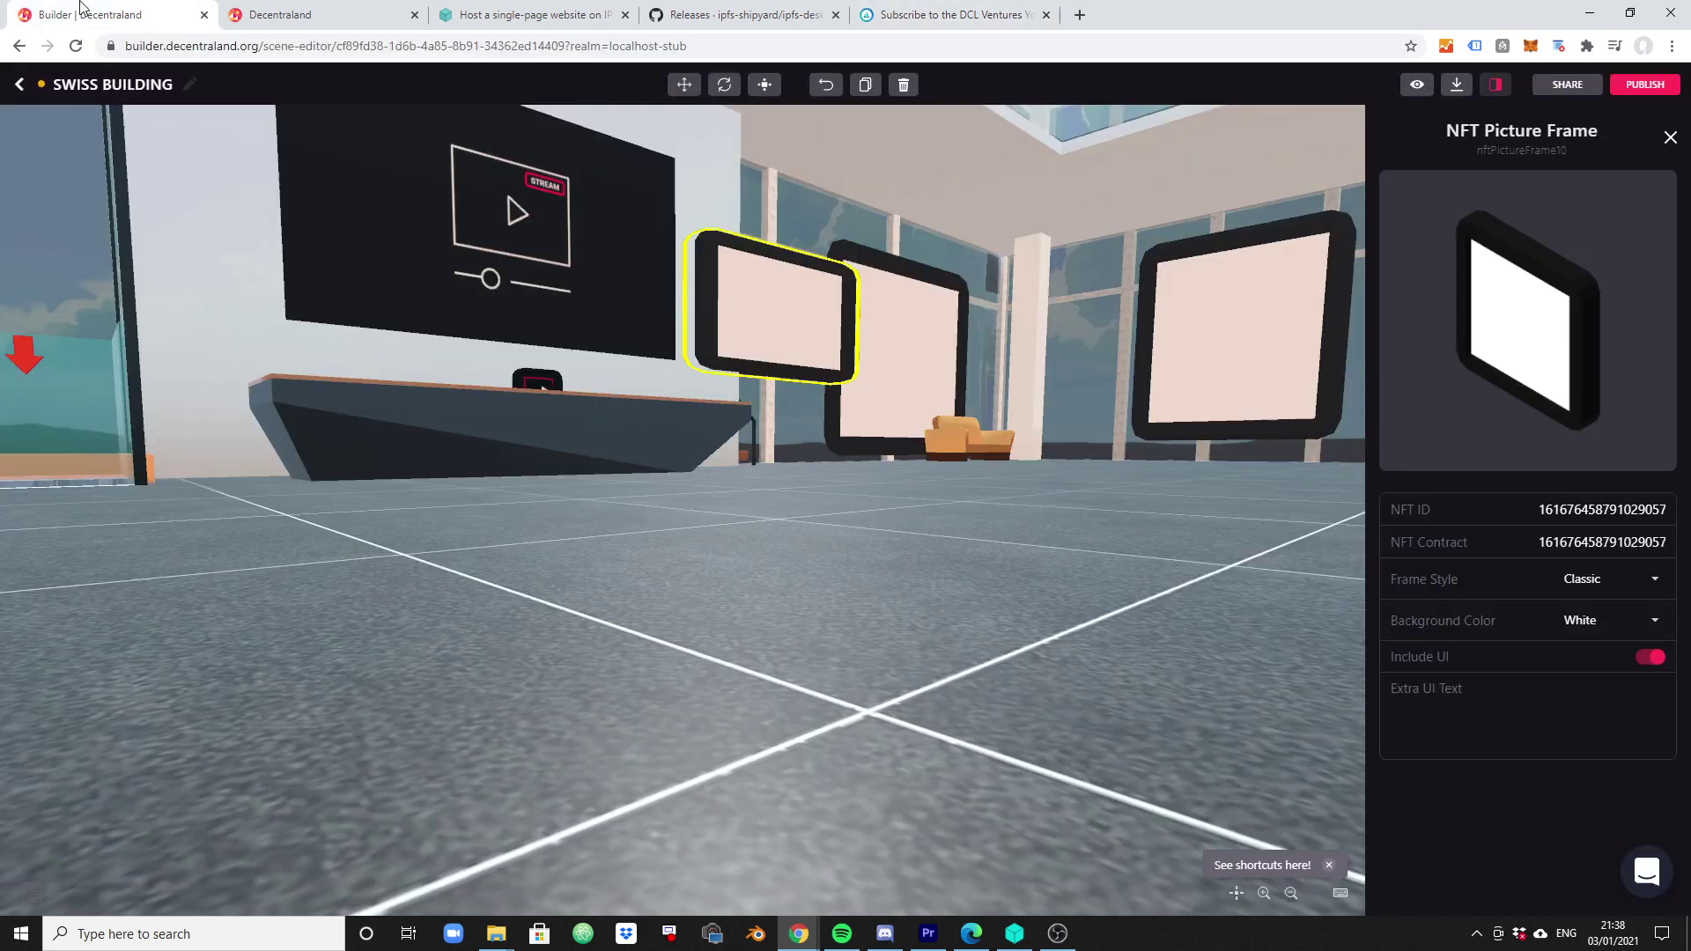
double_click(1594, 542)
right_click(1594, 541)
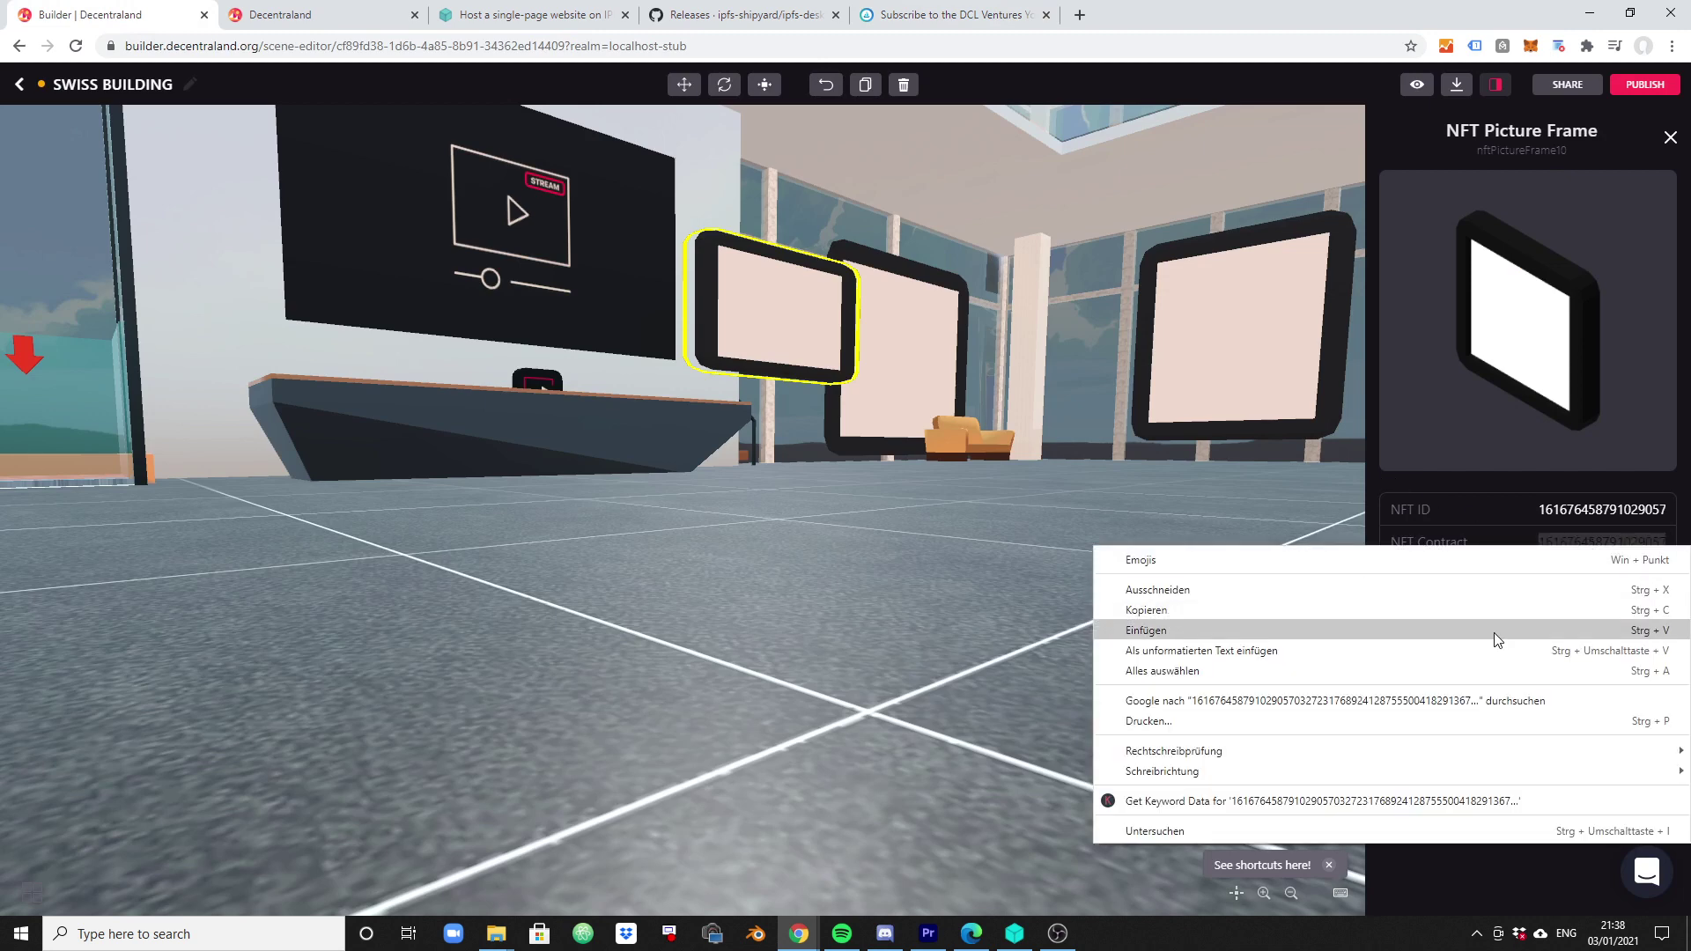
left_click(1480, 632)
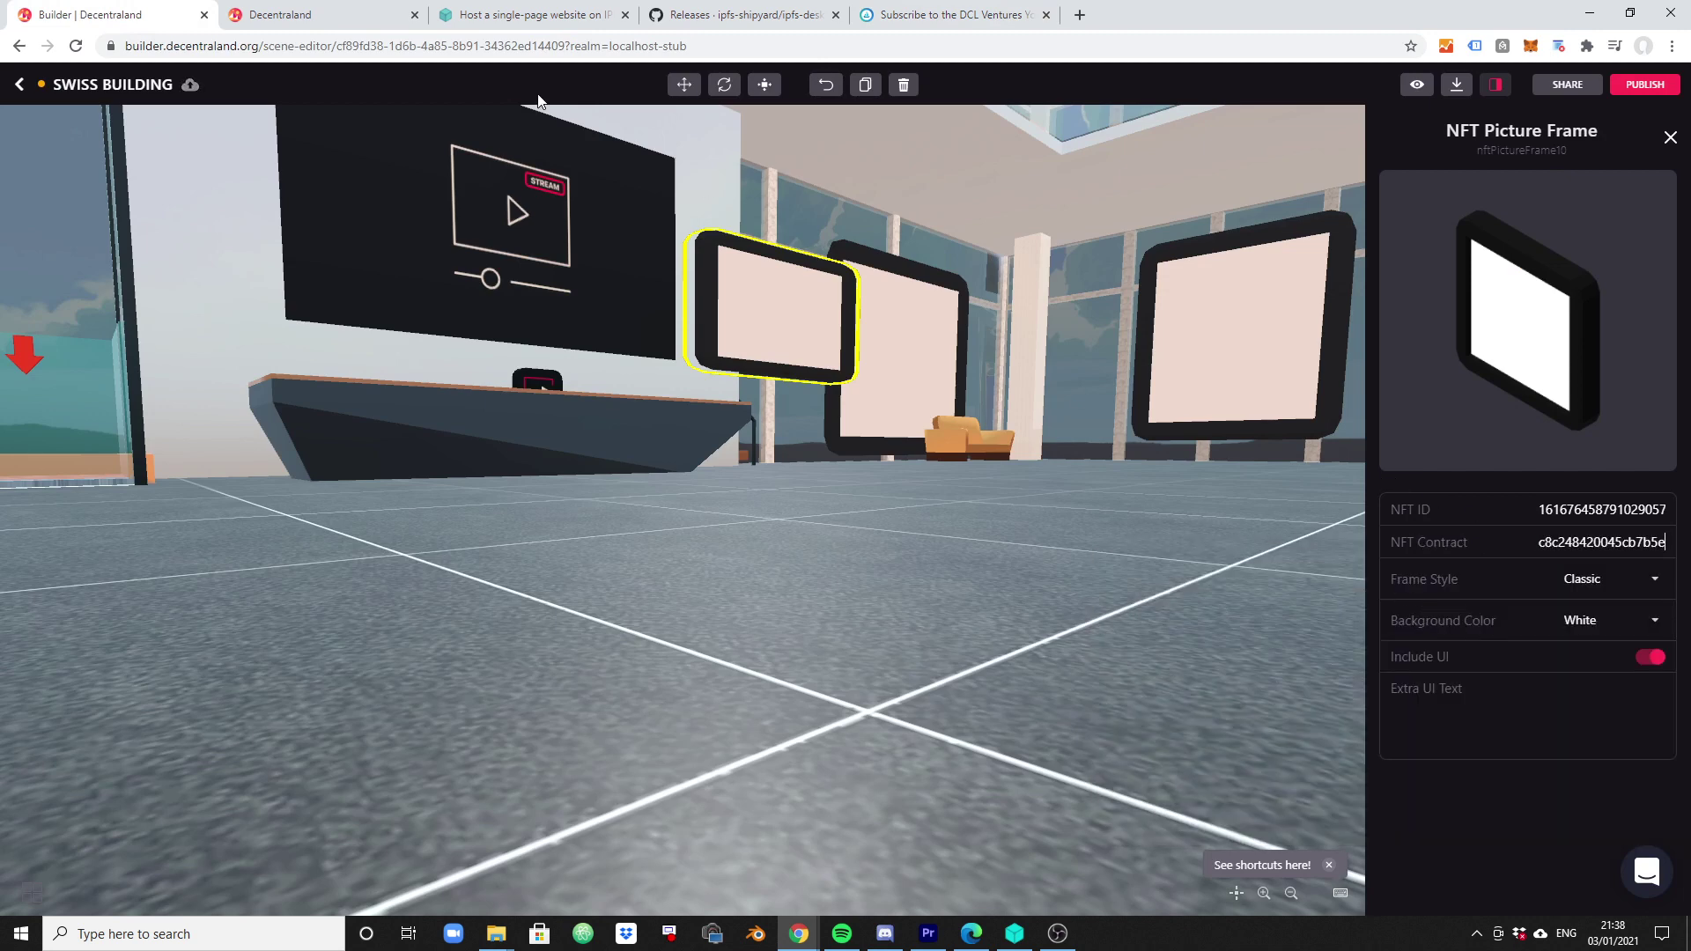
left_click(540, 56)
left_click(706, 340)
left_click(951, 14)
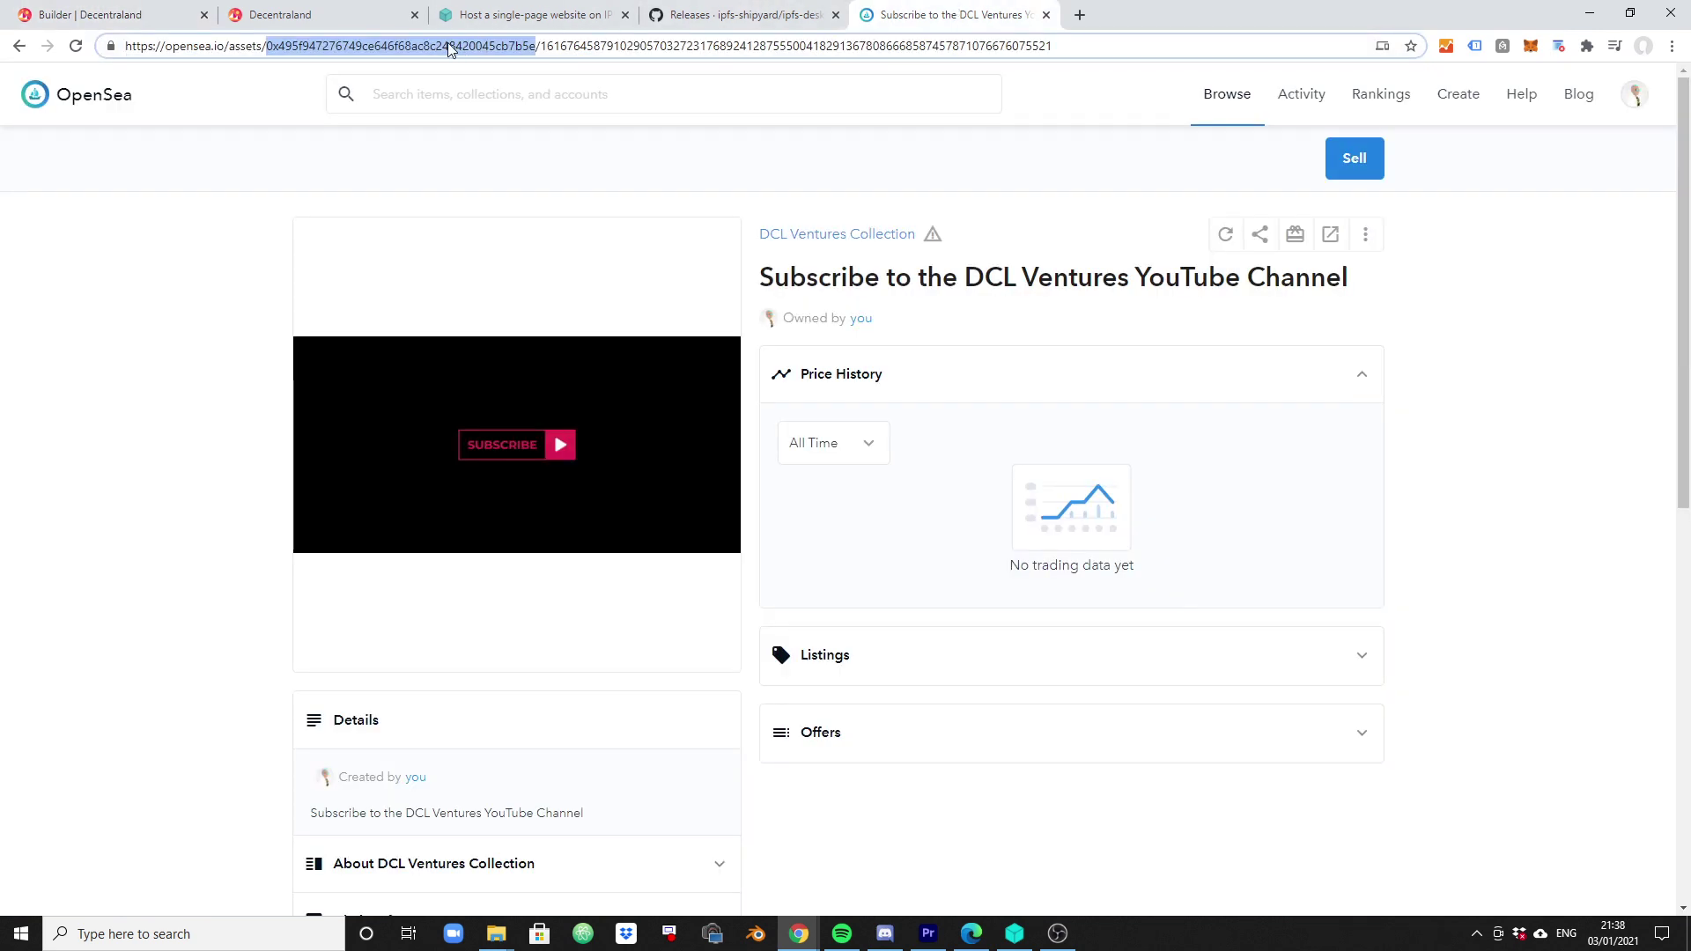
right_click(448, 44)
left_click(243, 182)
Return to the Builder and publish the SWISS BUILDING scene to the LAND at -123, -68, then close the publishing dialog
left_click(179, 20)
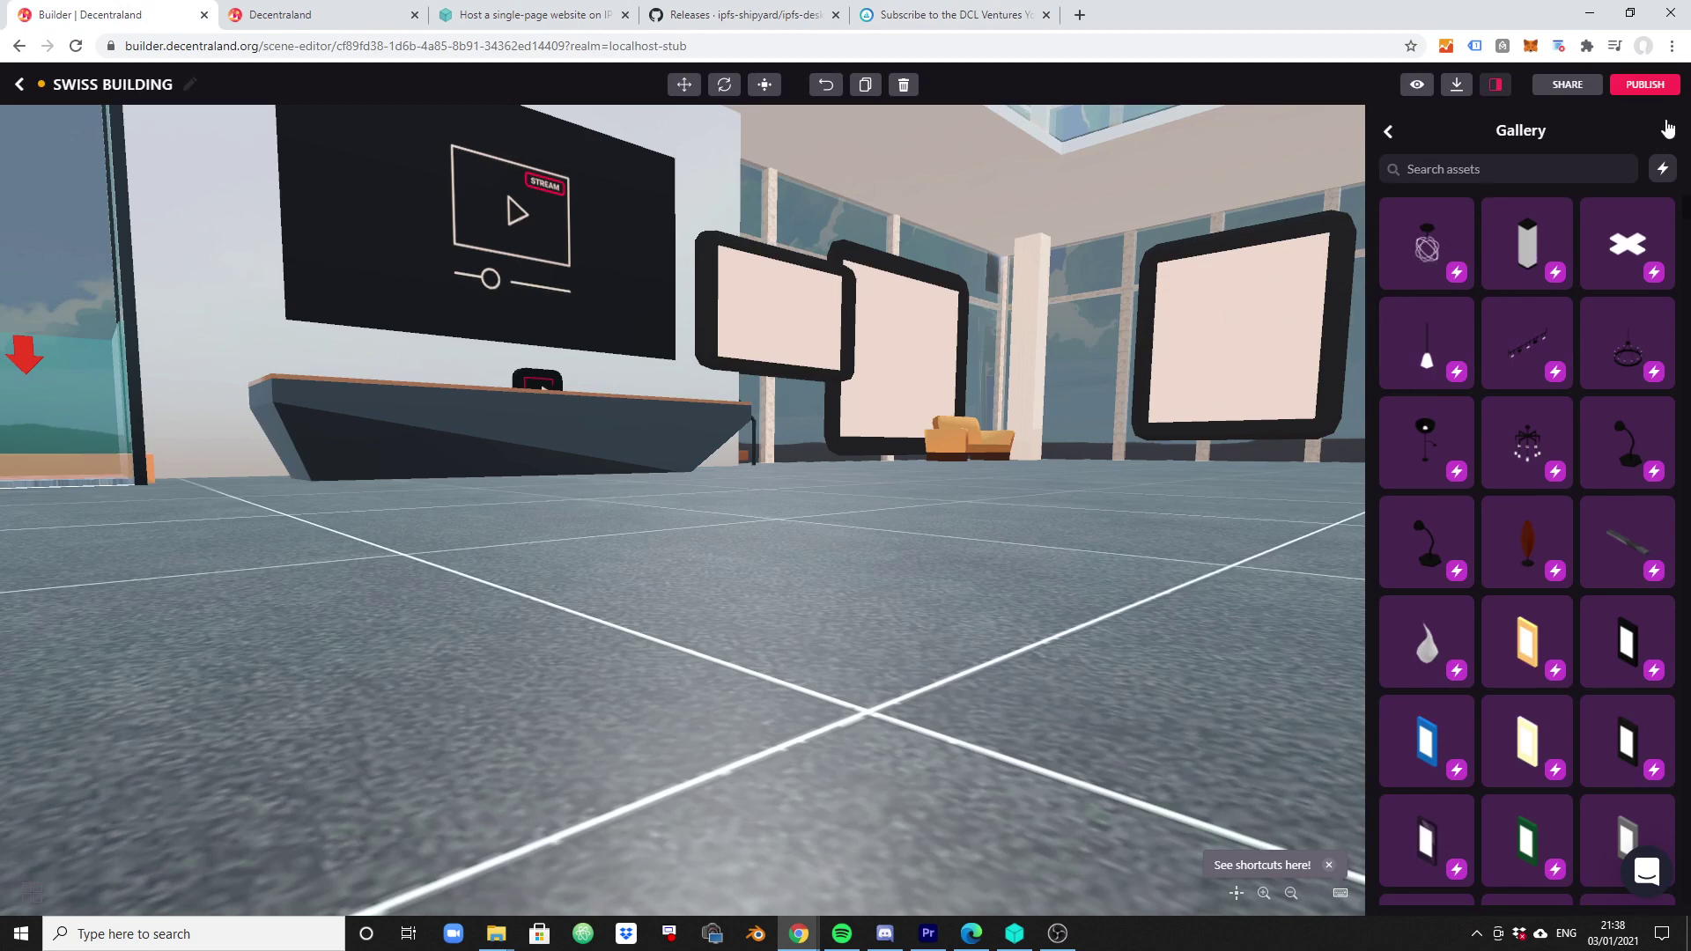
left_click(1643, 87)
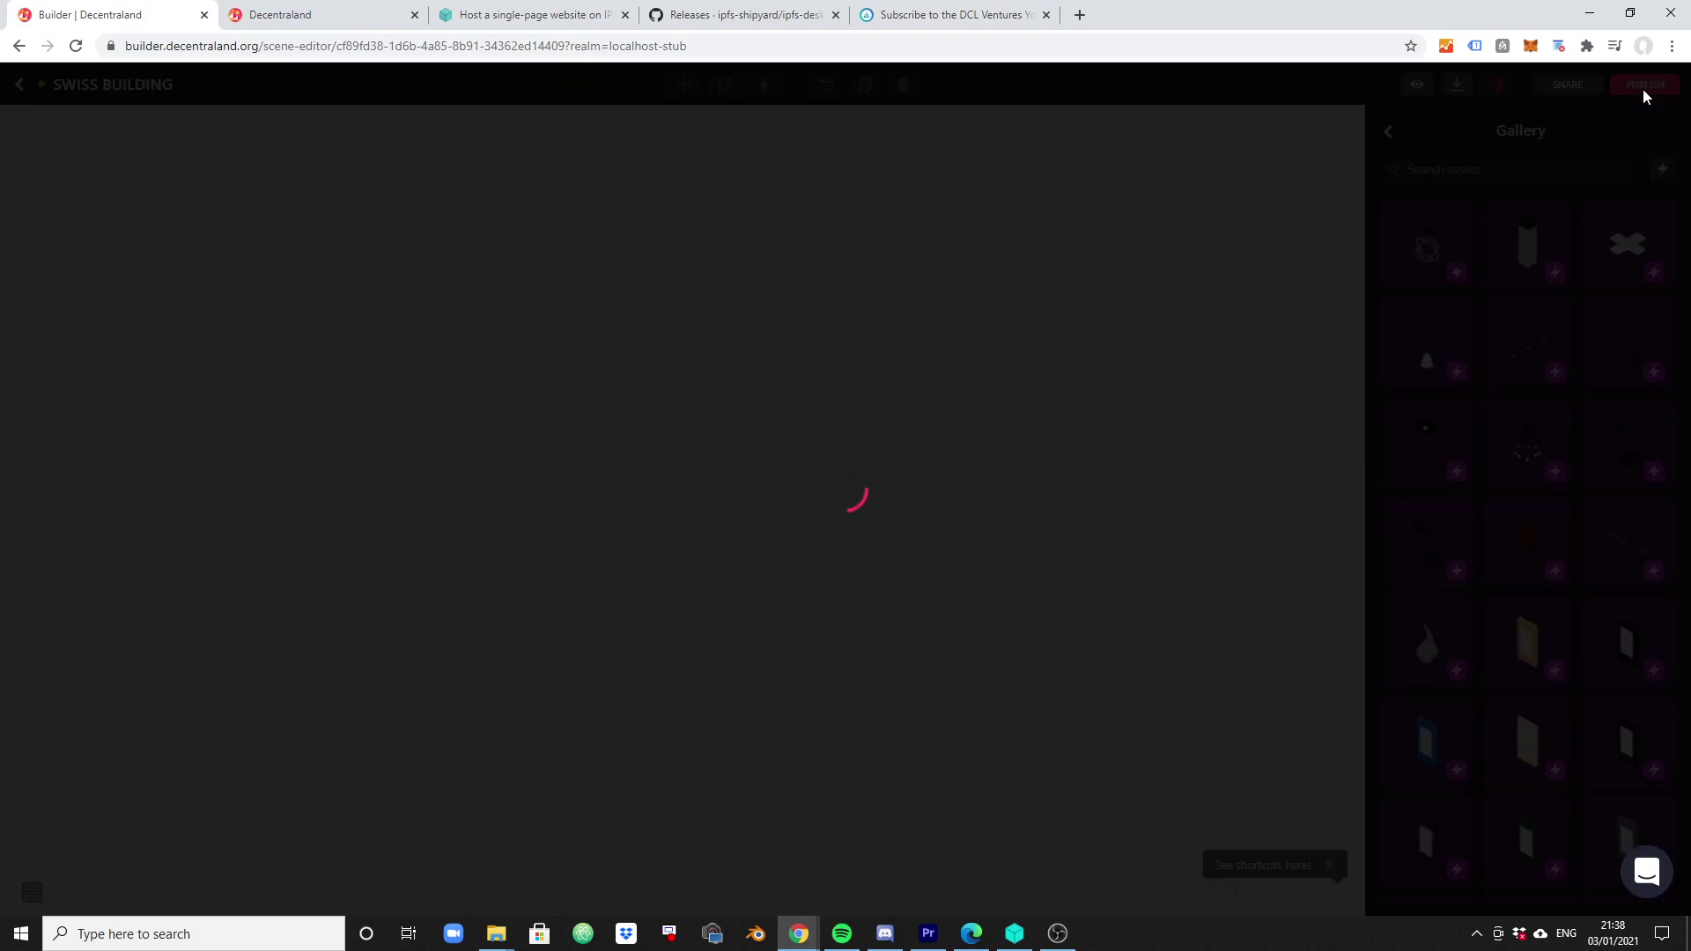
left_click(1063, 729)
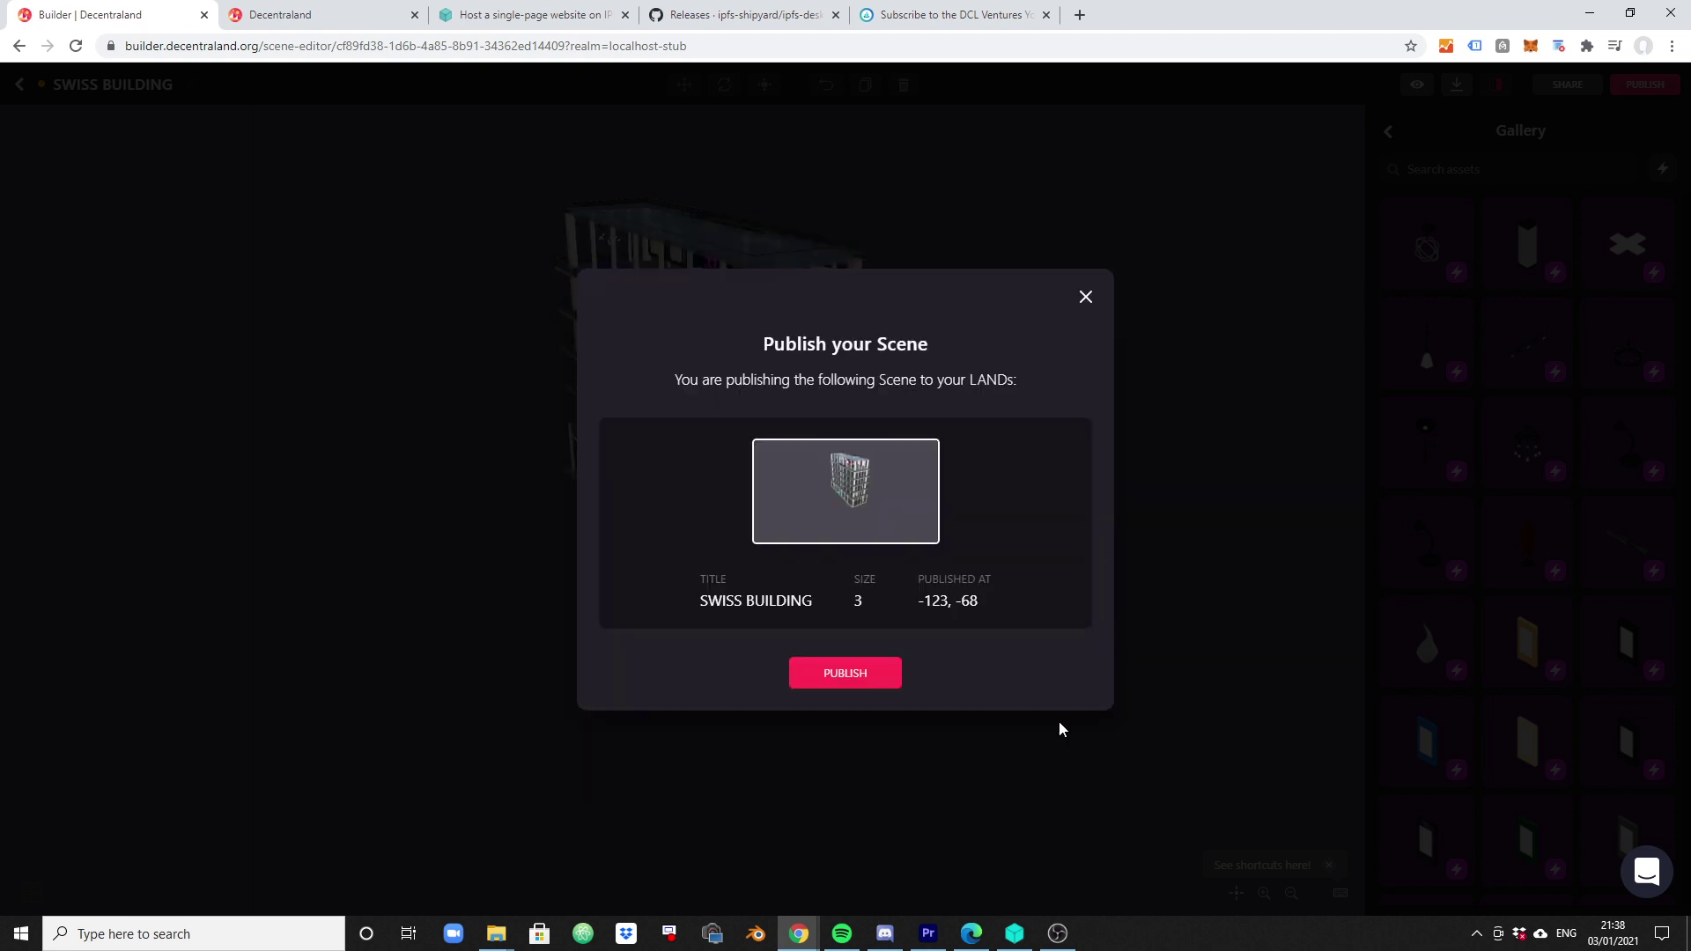
left_click(849, 672)
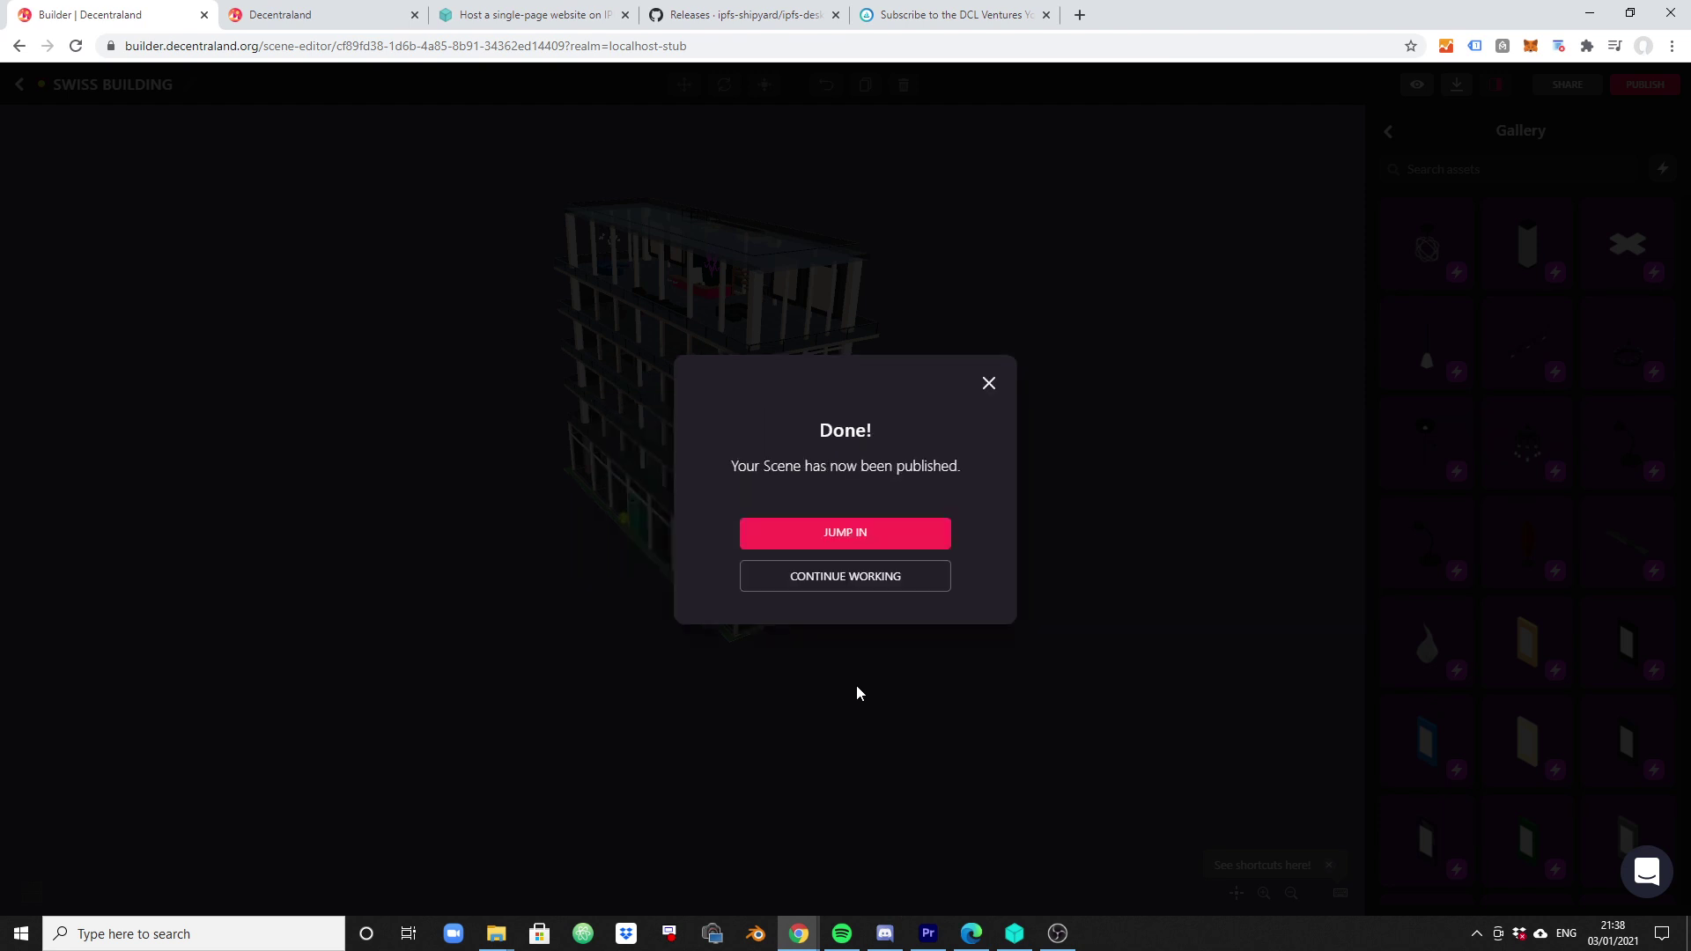
left_click(988, 383)
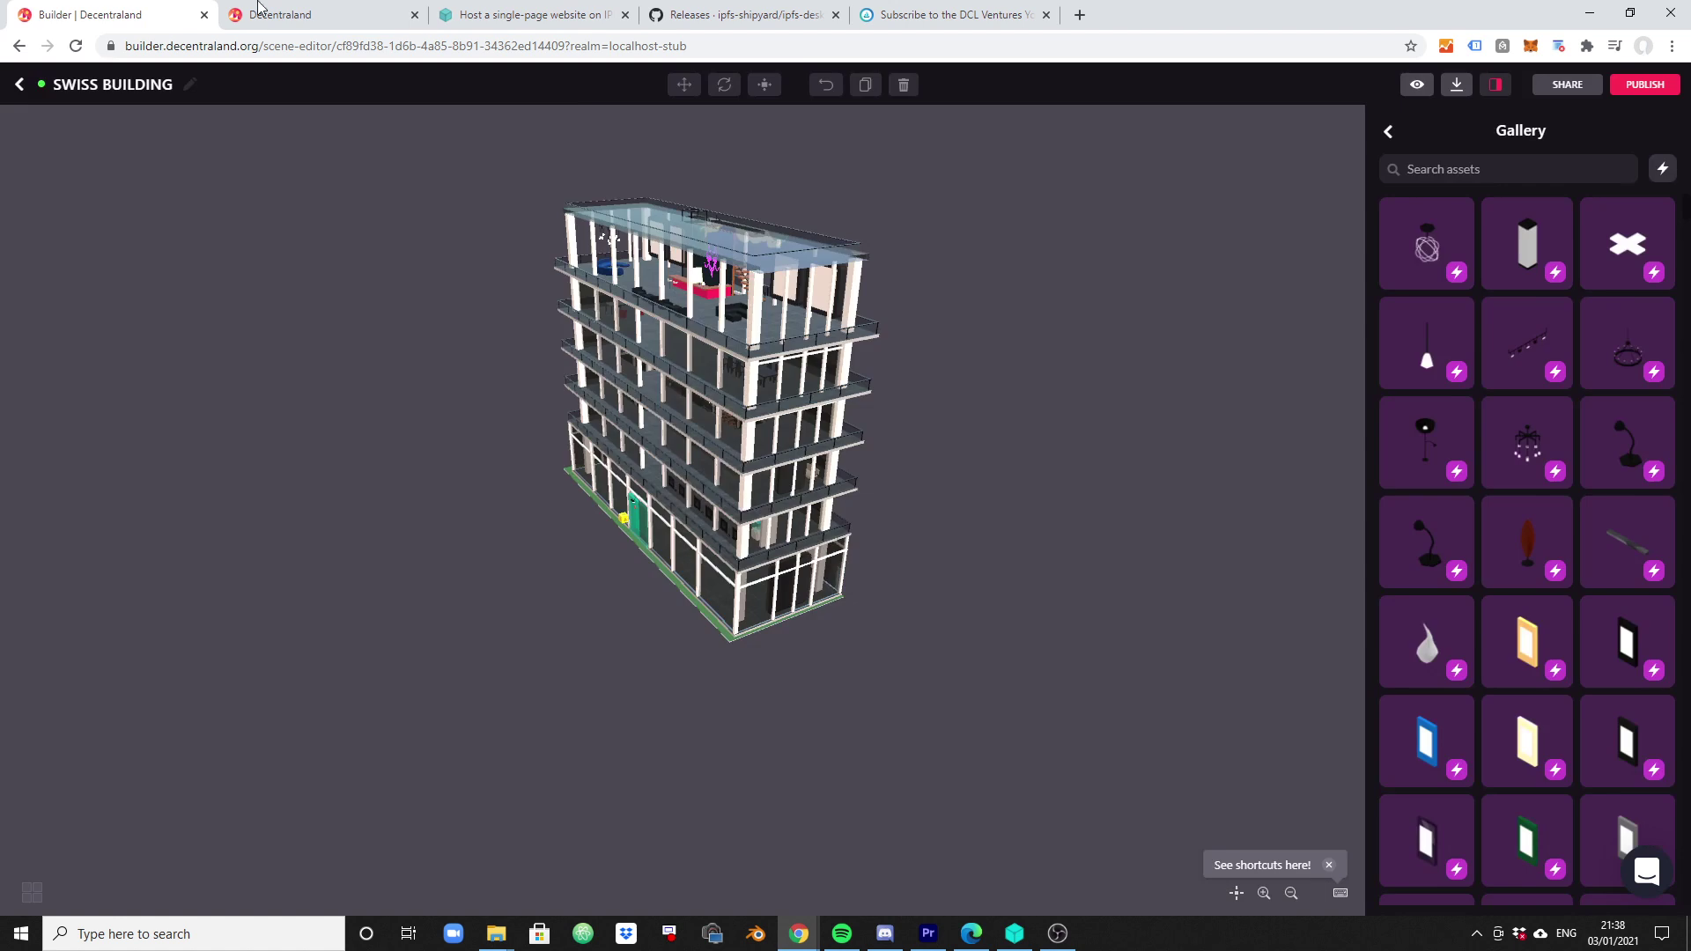
Switch to the Decentraland world page and reload it to fetch the published scene
left_click(317, 14)
left_click(77, 46)
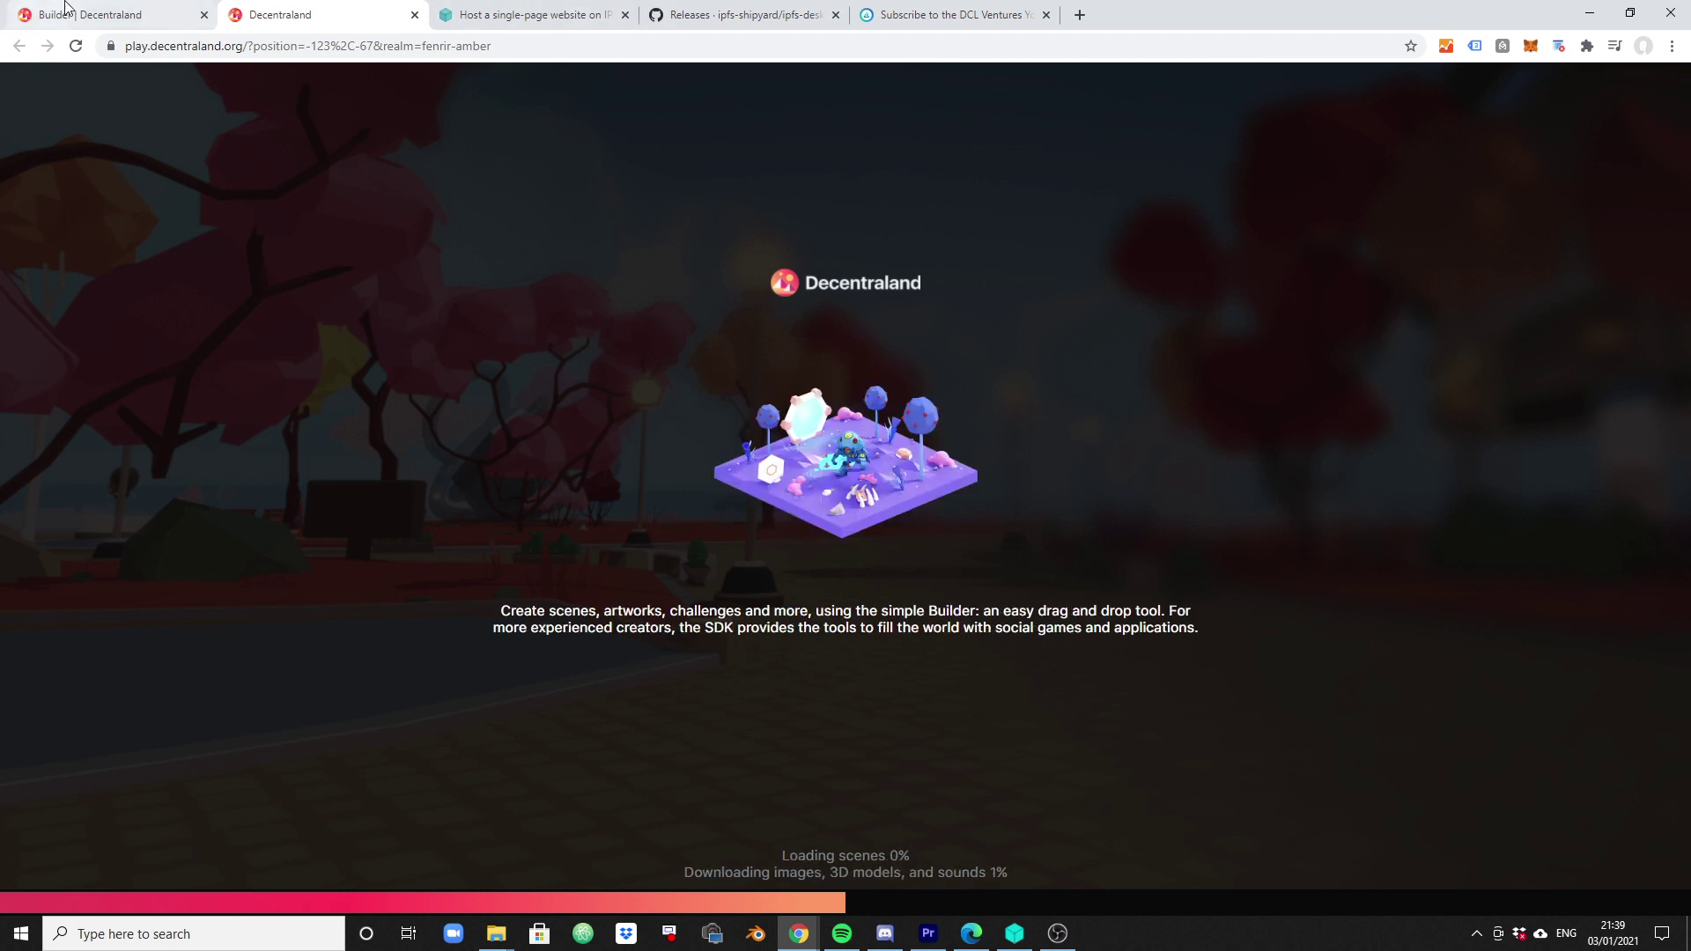
Examine the wearables in the Builder's Collectibles asset pack, then return to the asset pack list
left_click(114, 14)
left_click(1389, 132)
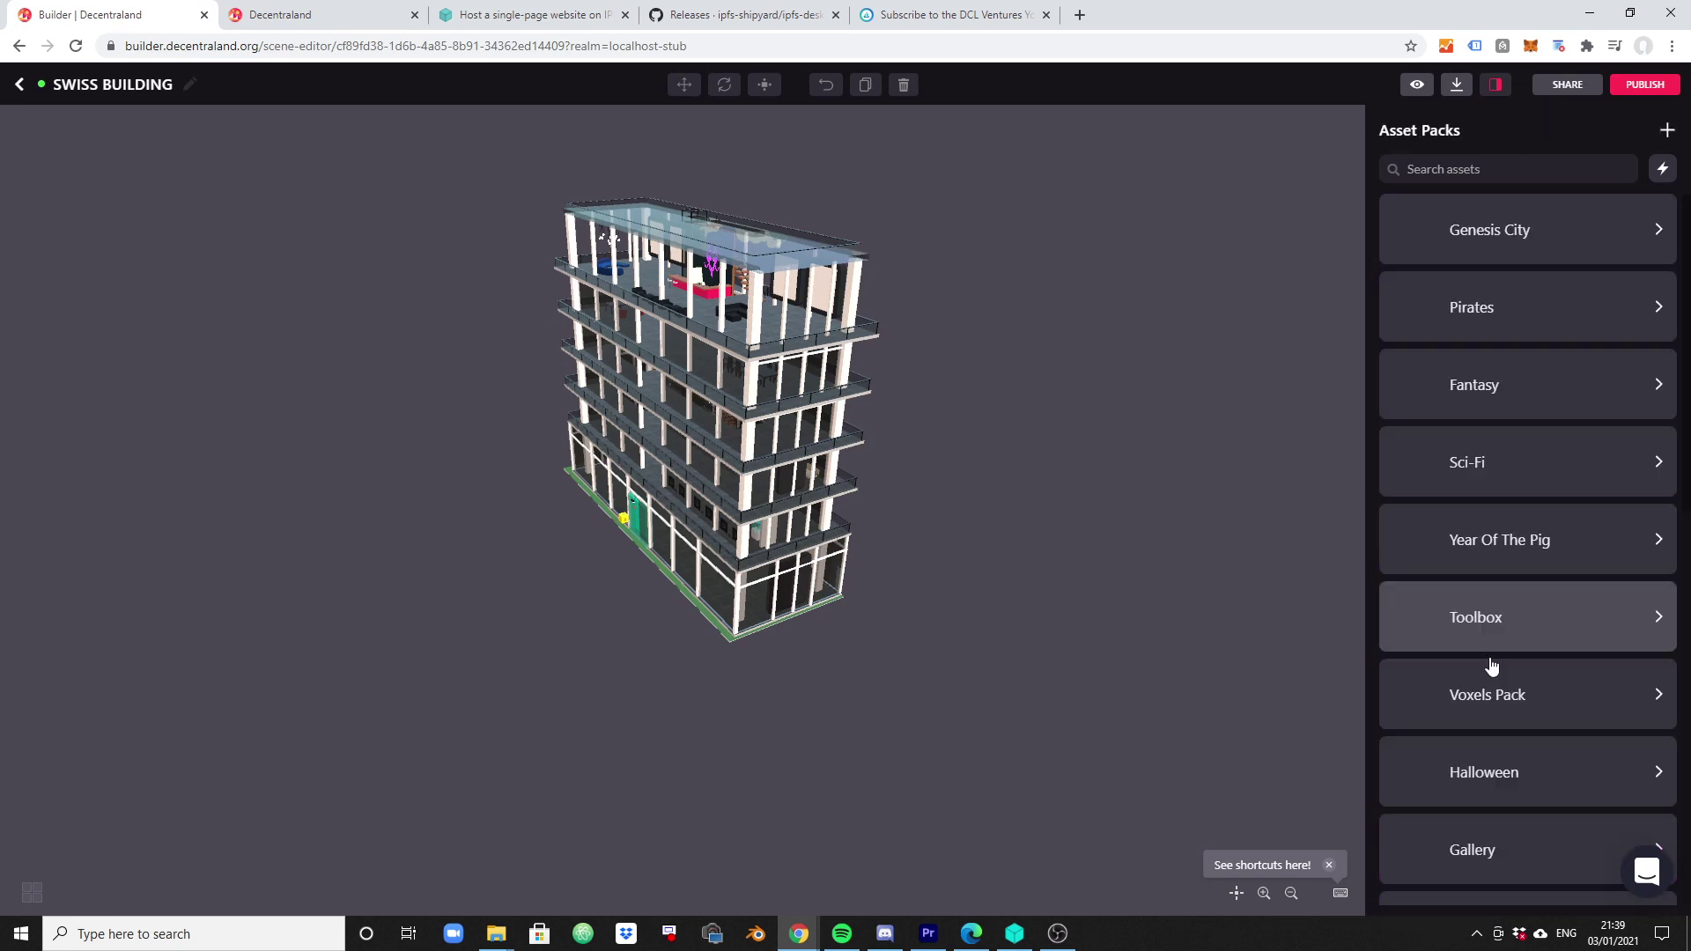
scroll(1491, 677, "down", 10)
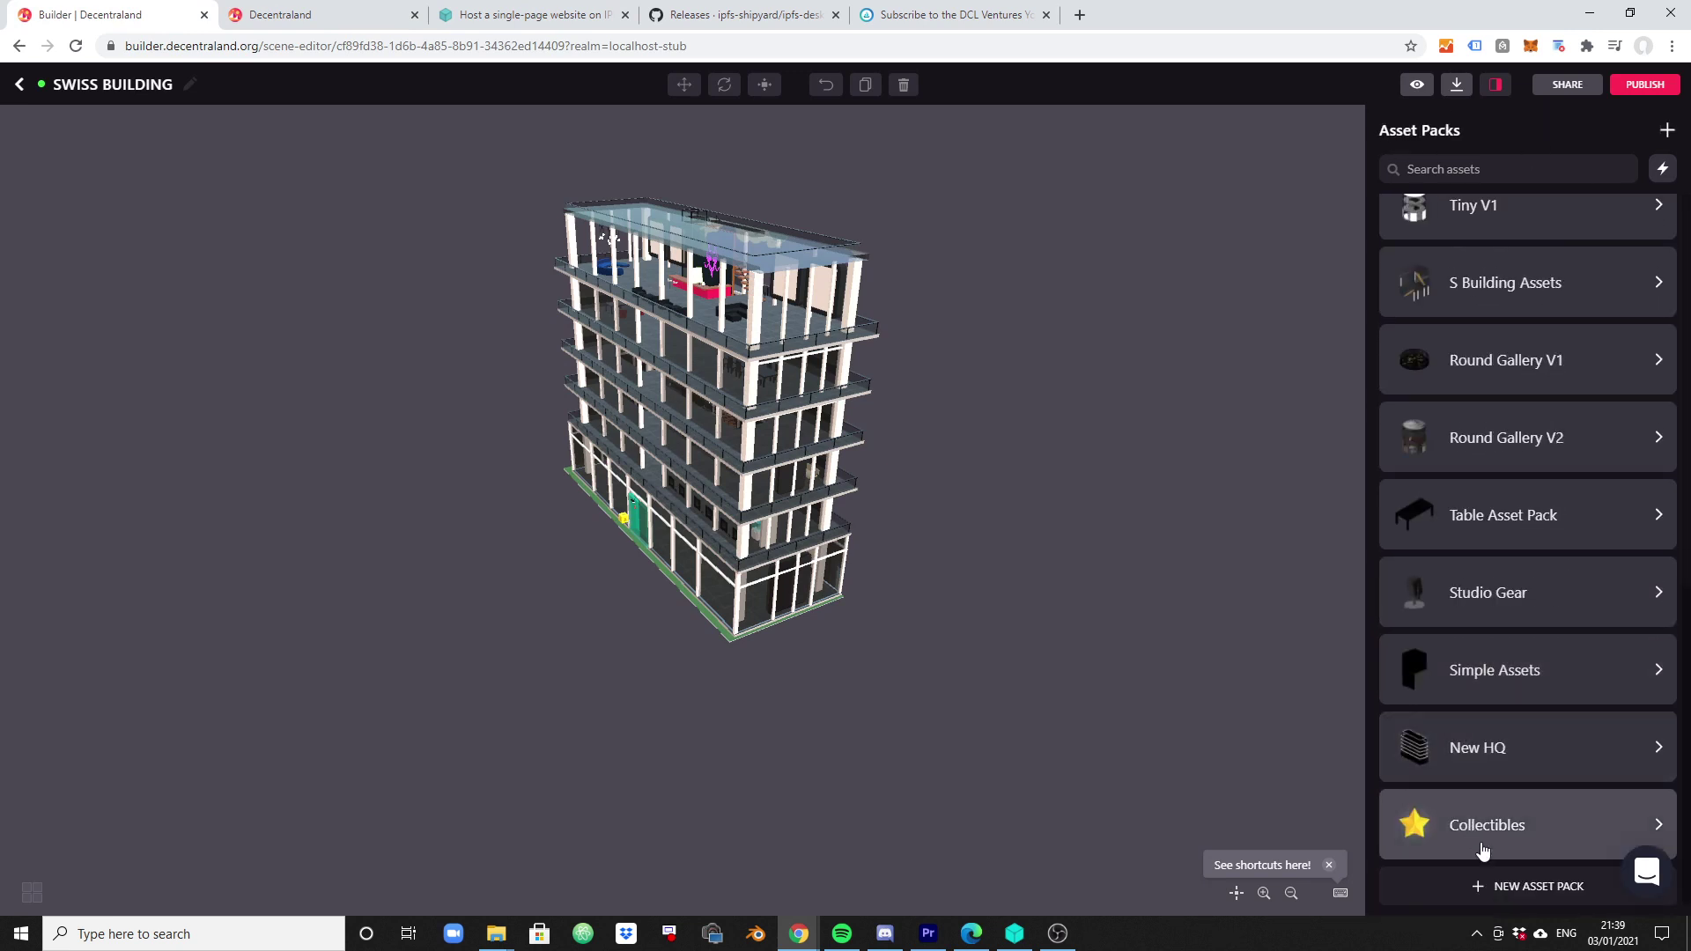
left_click(1483, 842)
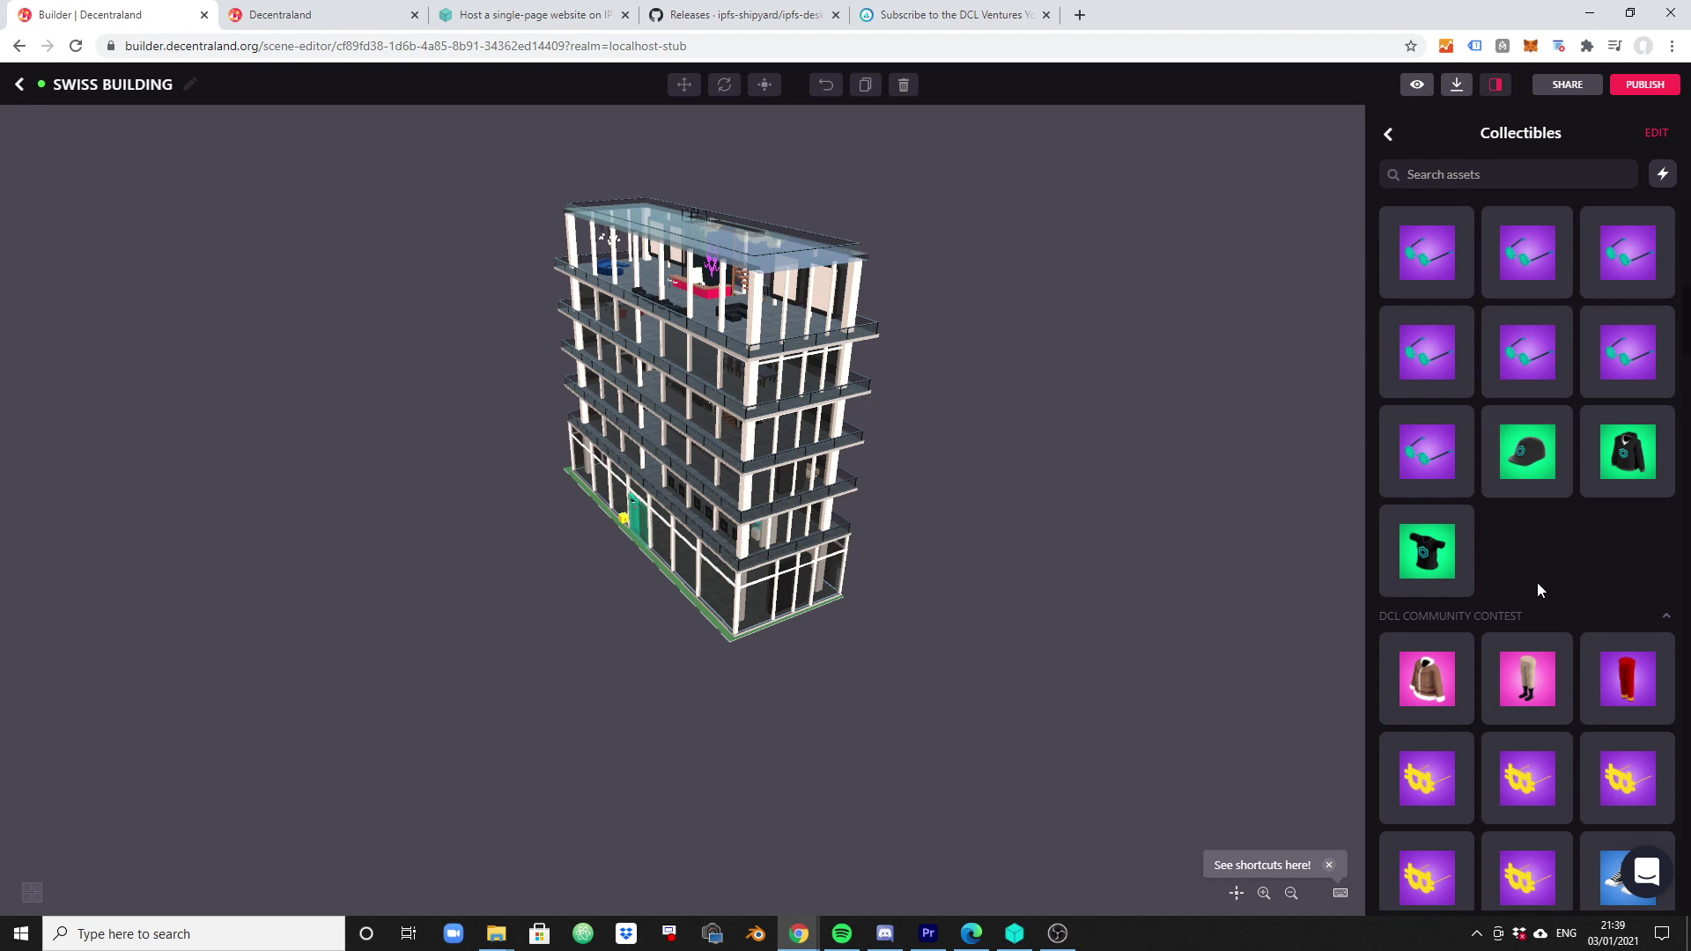
left_click(1386, 134)
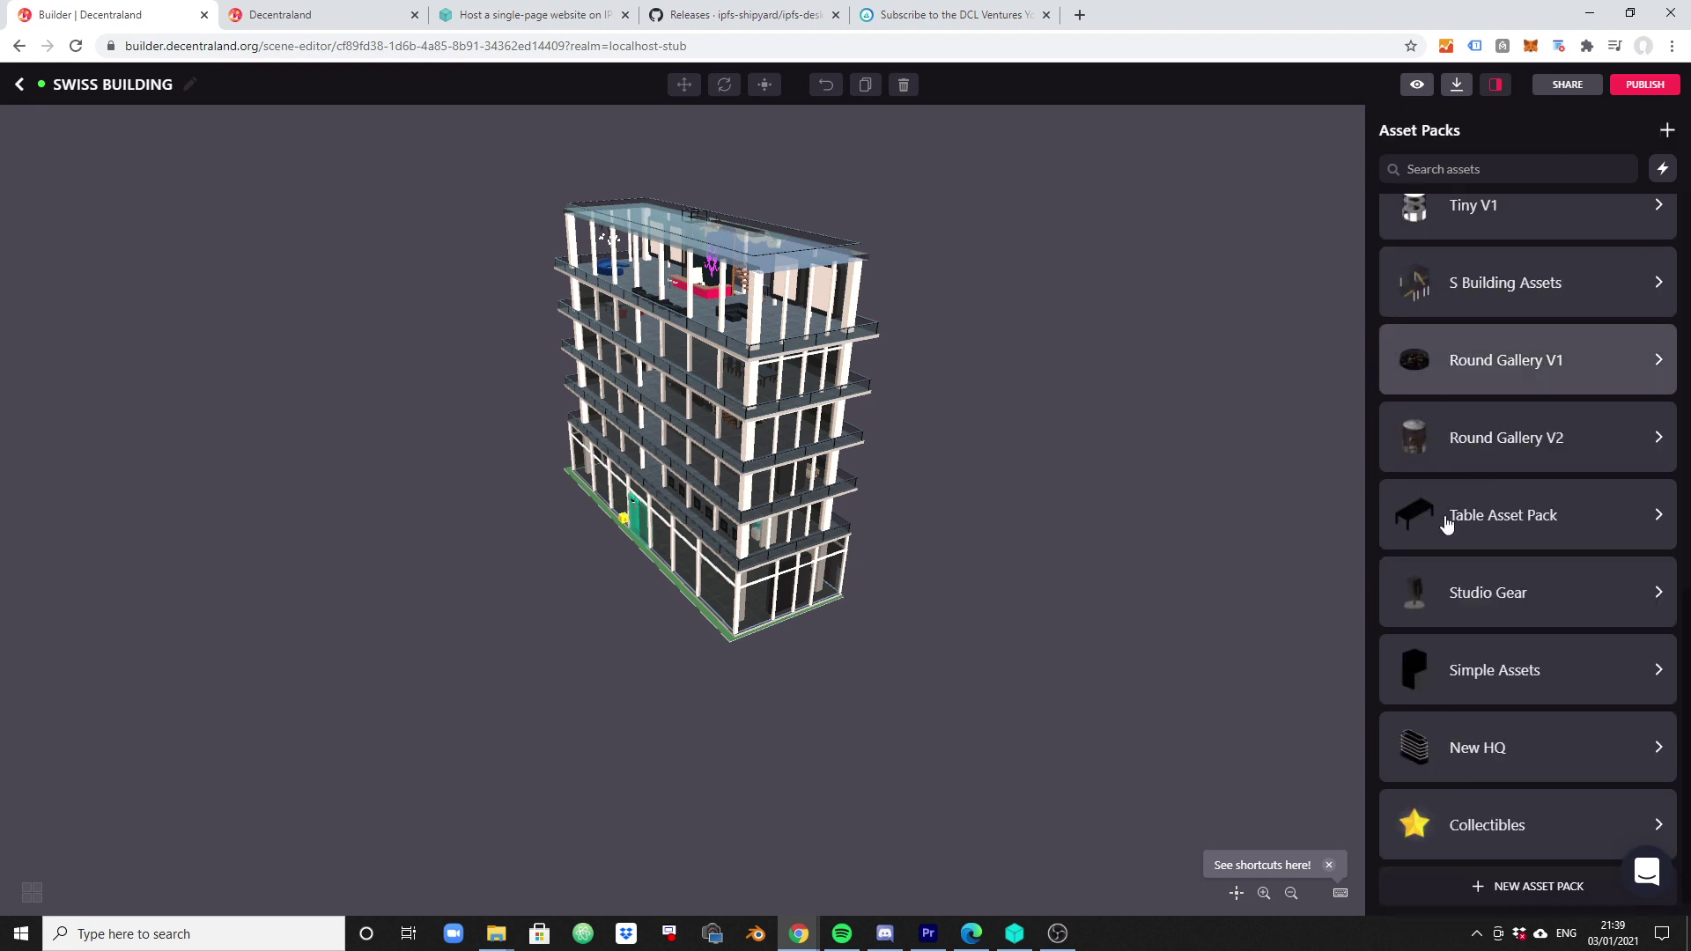
Look through the assets in the Toolbox pack and then in the Gallery pack
scroll(1452, 530, "up", 10)
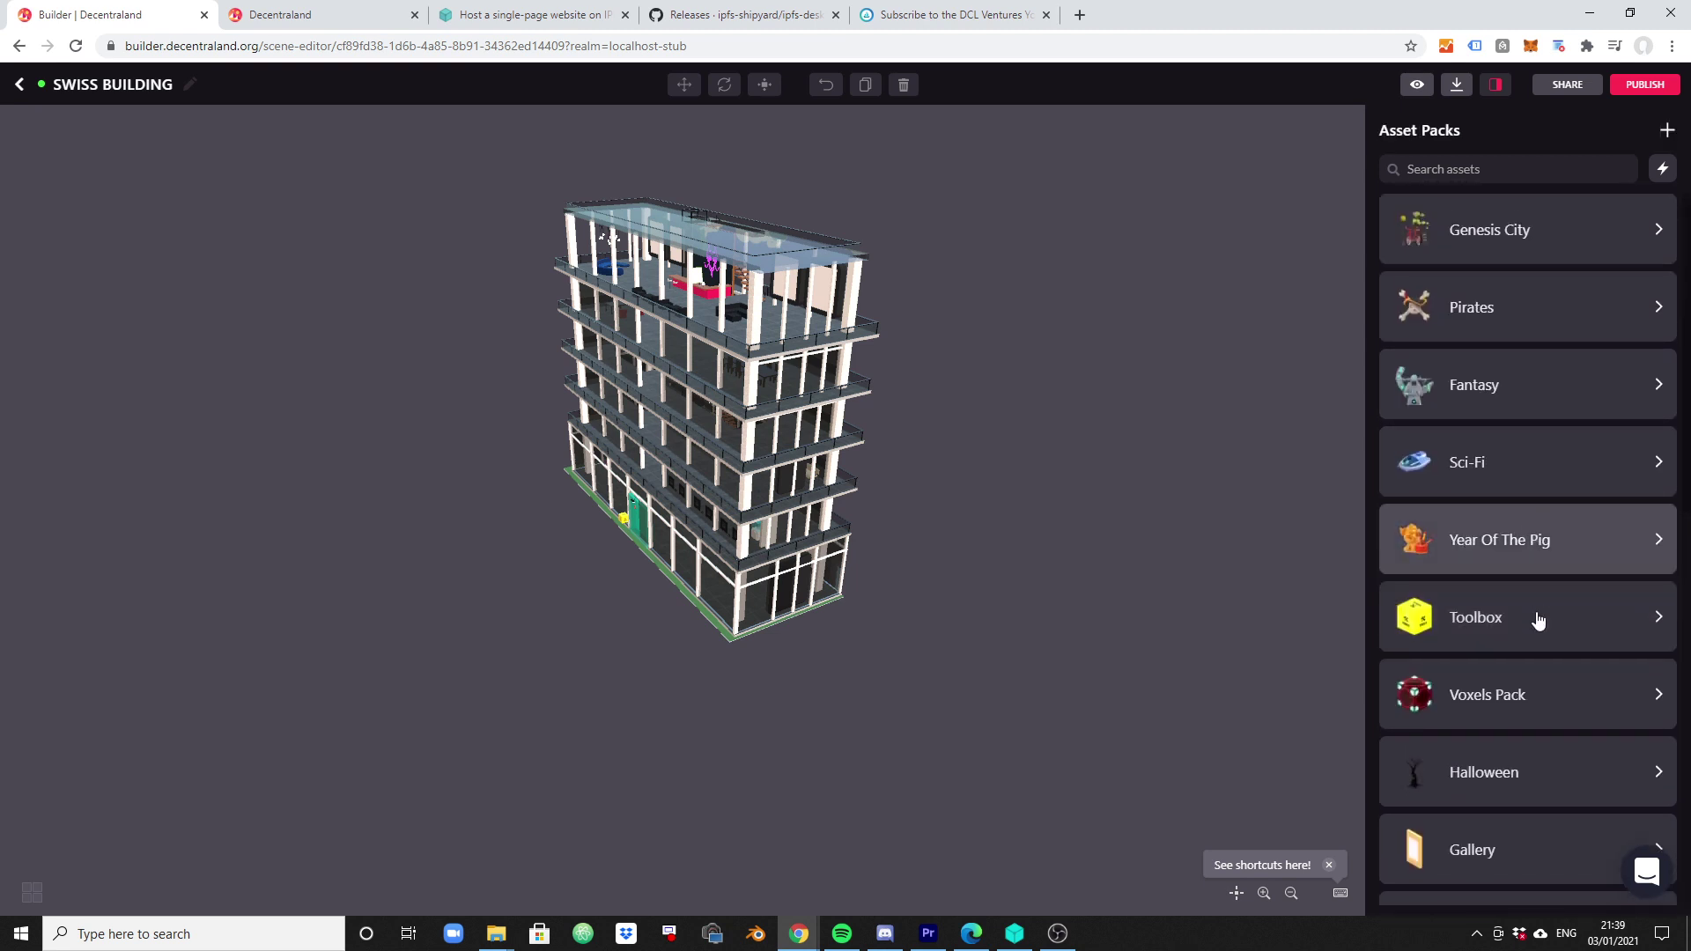
left_click(1534, 621)
scroll(1530, 621, "down", 2)
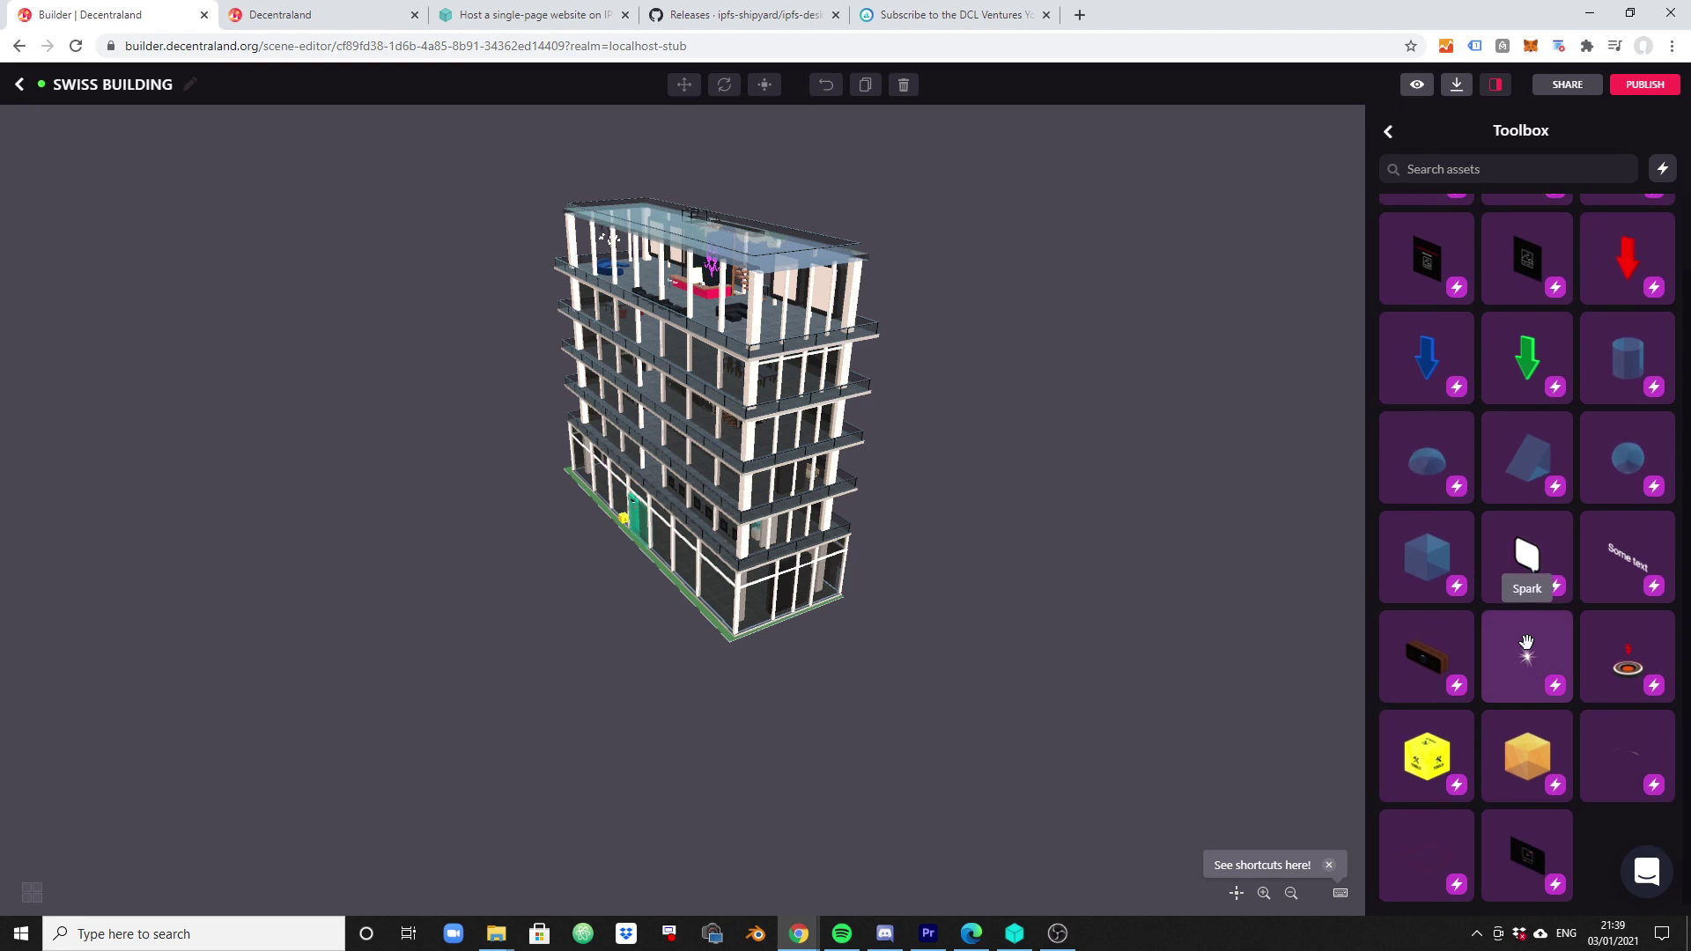
scroll(1525, 635, "up", 2)
left_click(1387, 134)
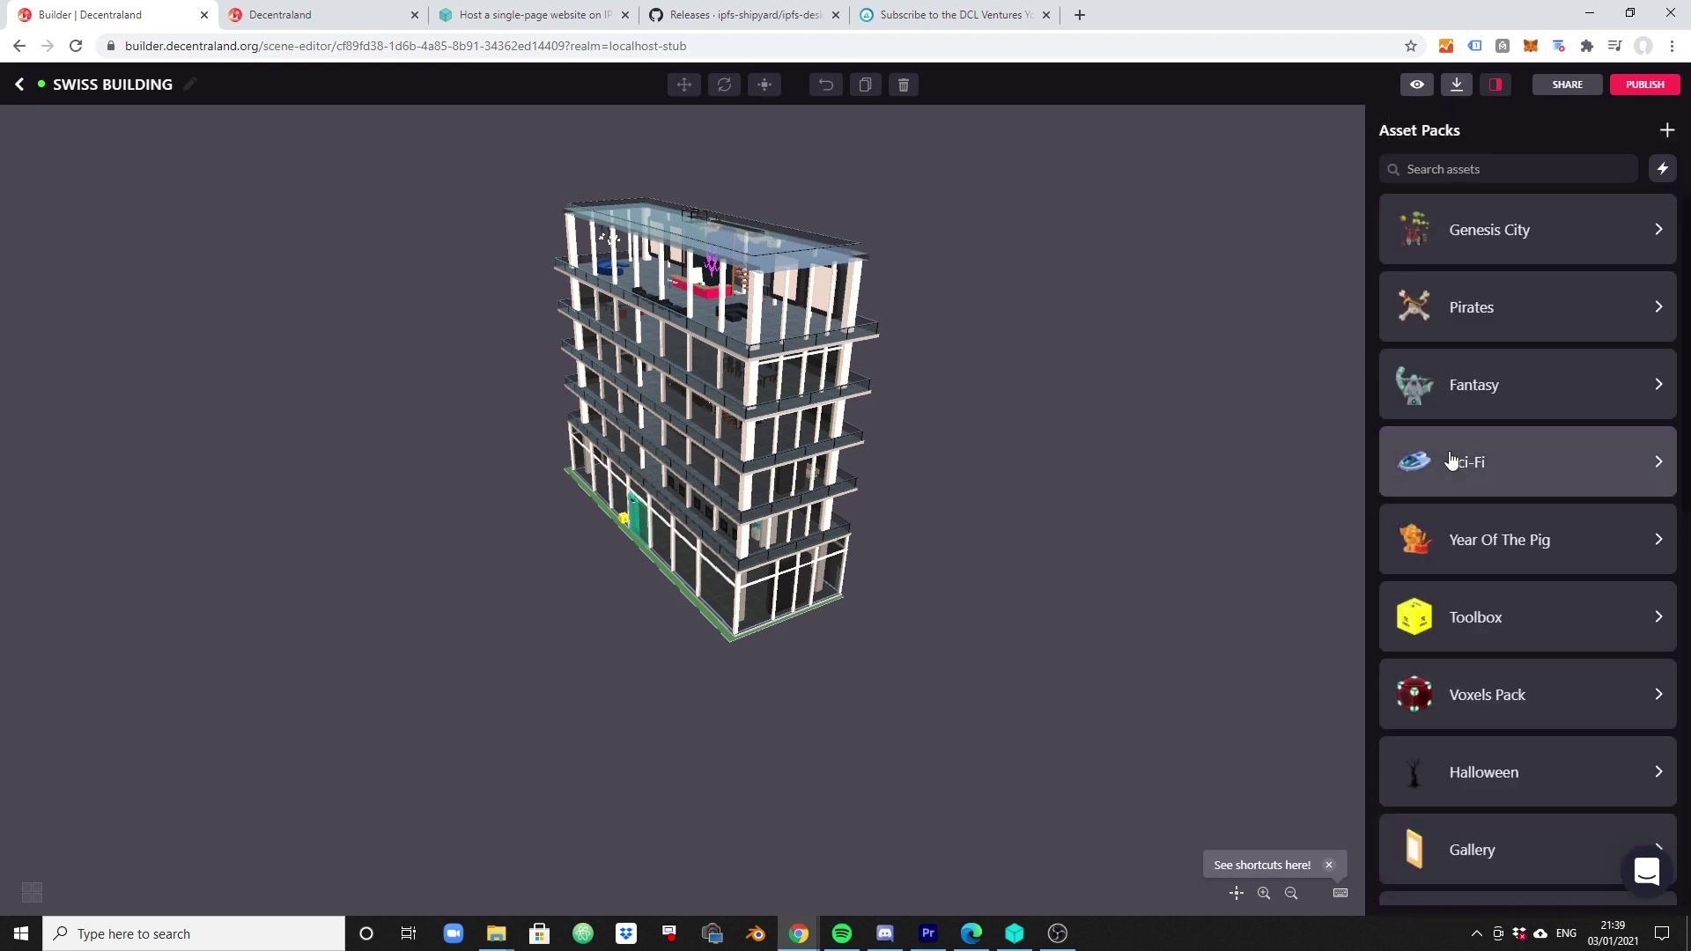
scroll(1502, 753, "down", 5)
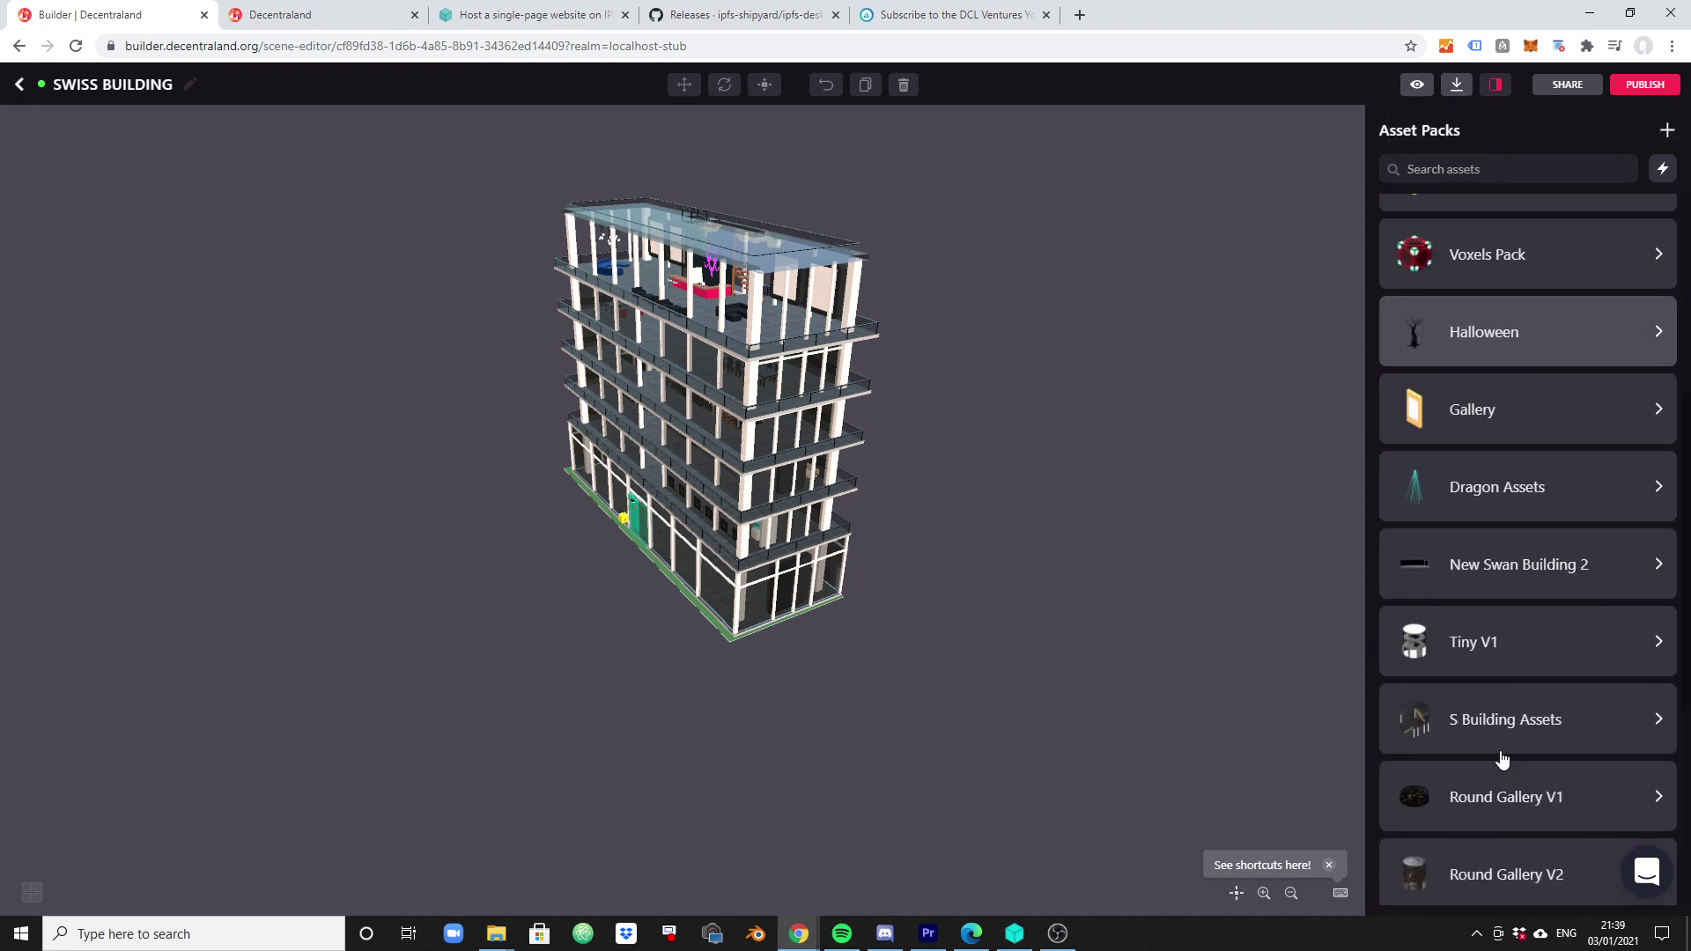
left_click(1519, 426)
scroll(1519, 426, "down", 3)
Switch to the Decentraland world page and take control of the avatar in the SWISS BUILDING scene
left_click(376, 13)
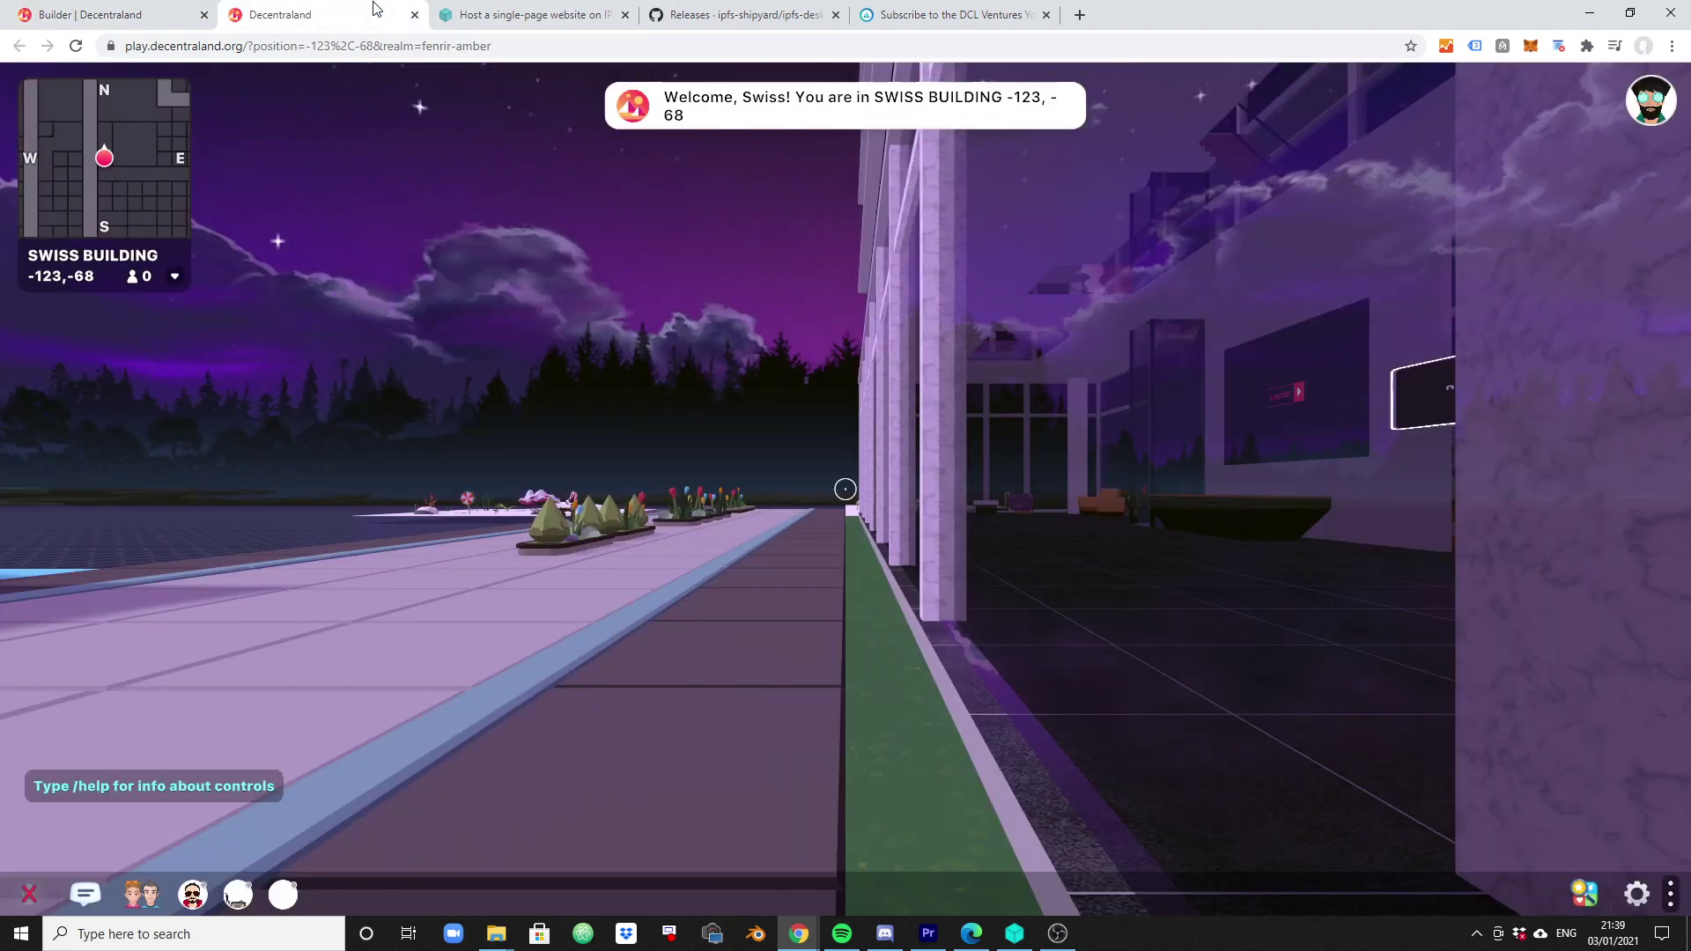
left_click(626, 607)
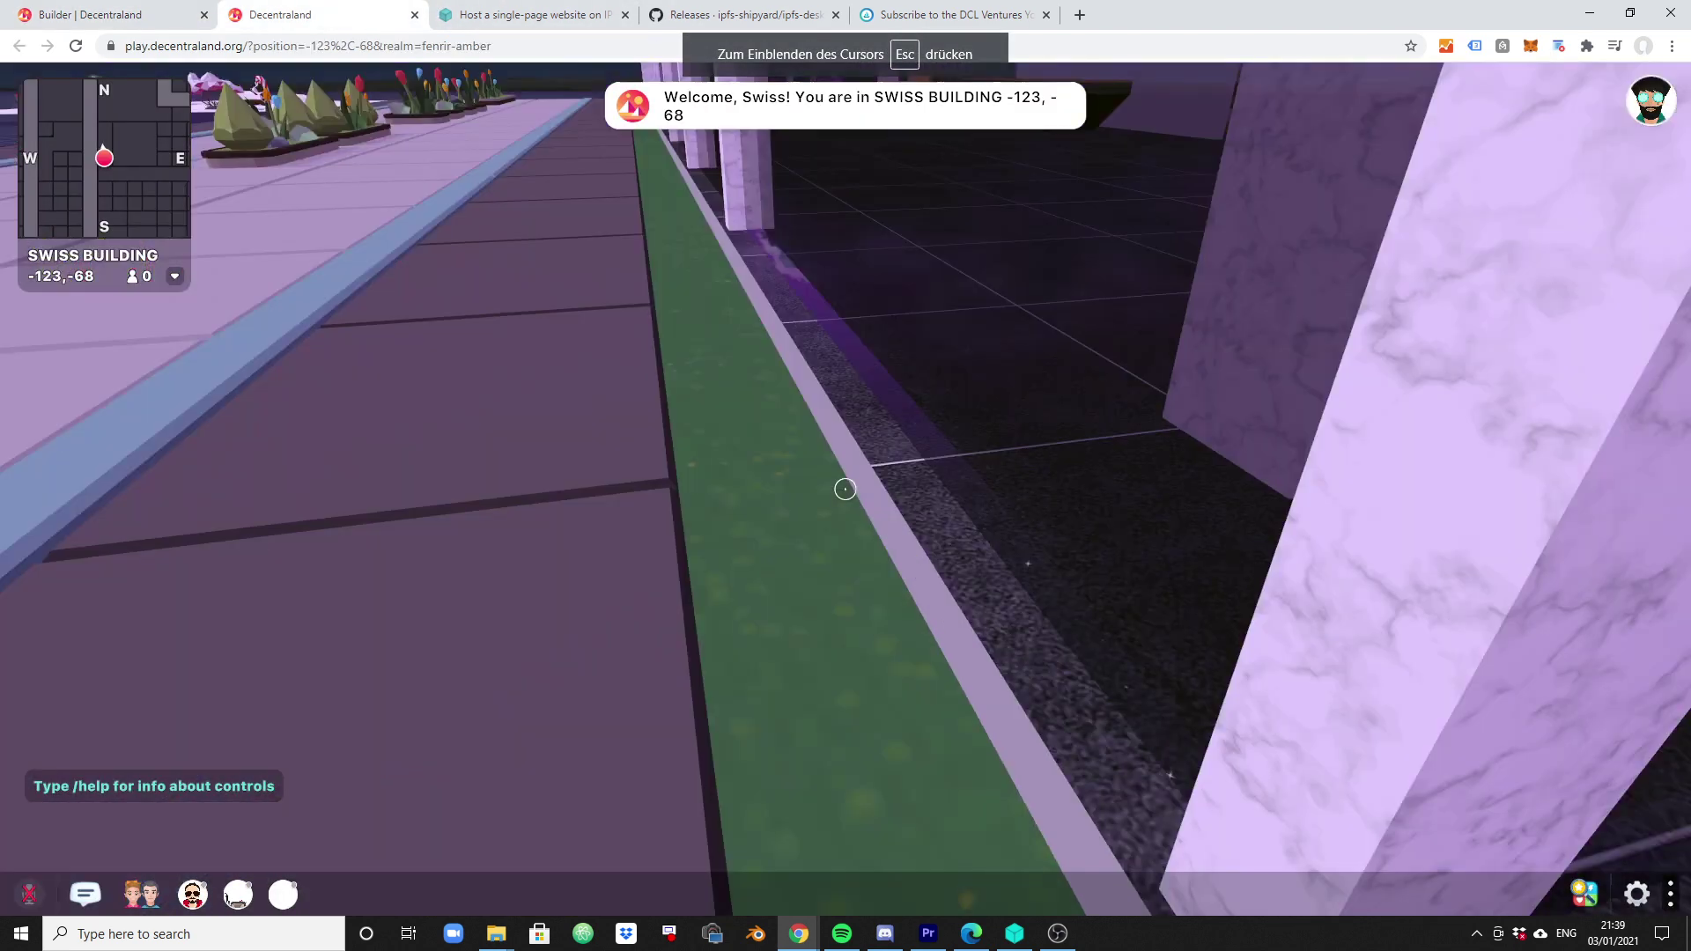
key("Escape")
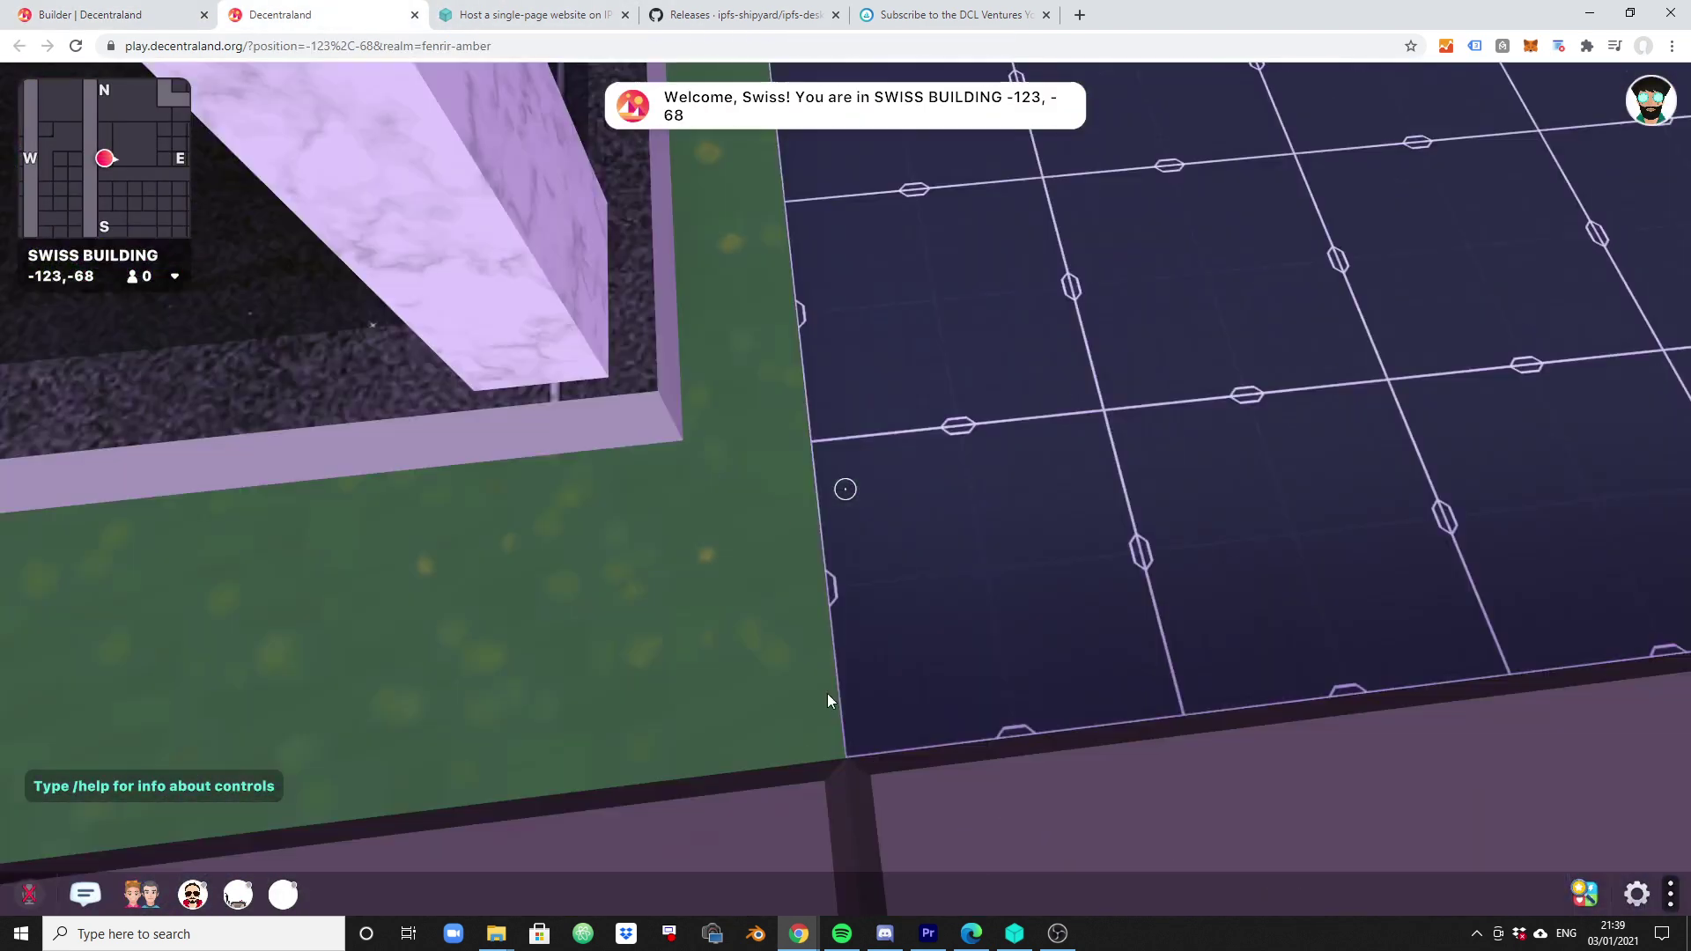
left_click(1670, 894)
left_click(1582, 727)
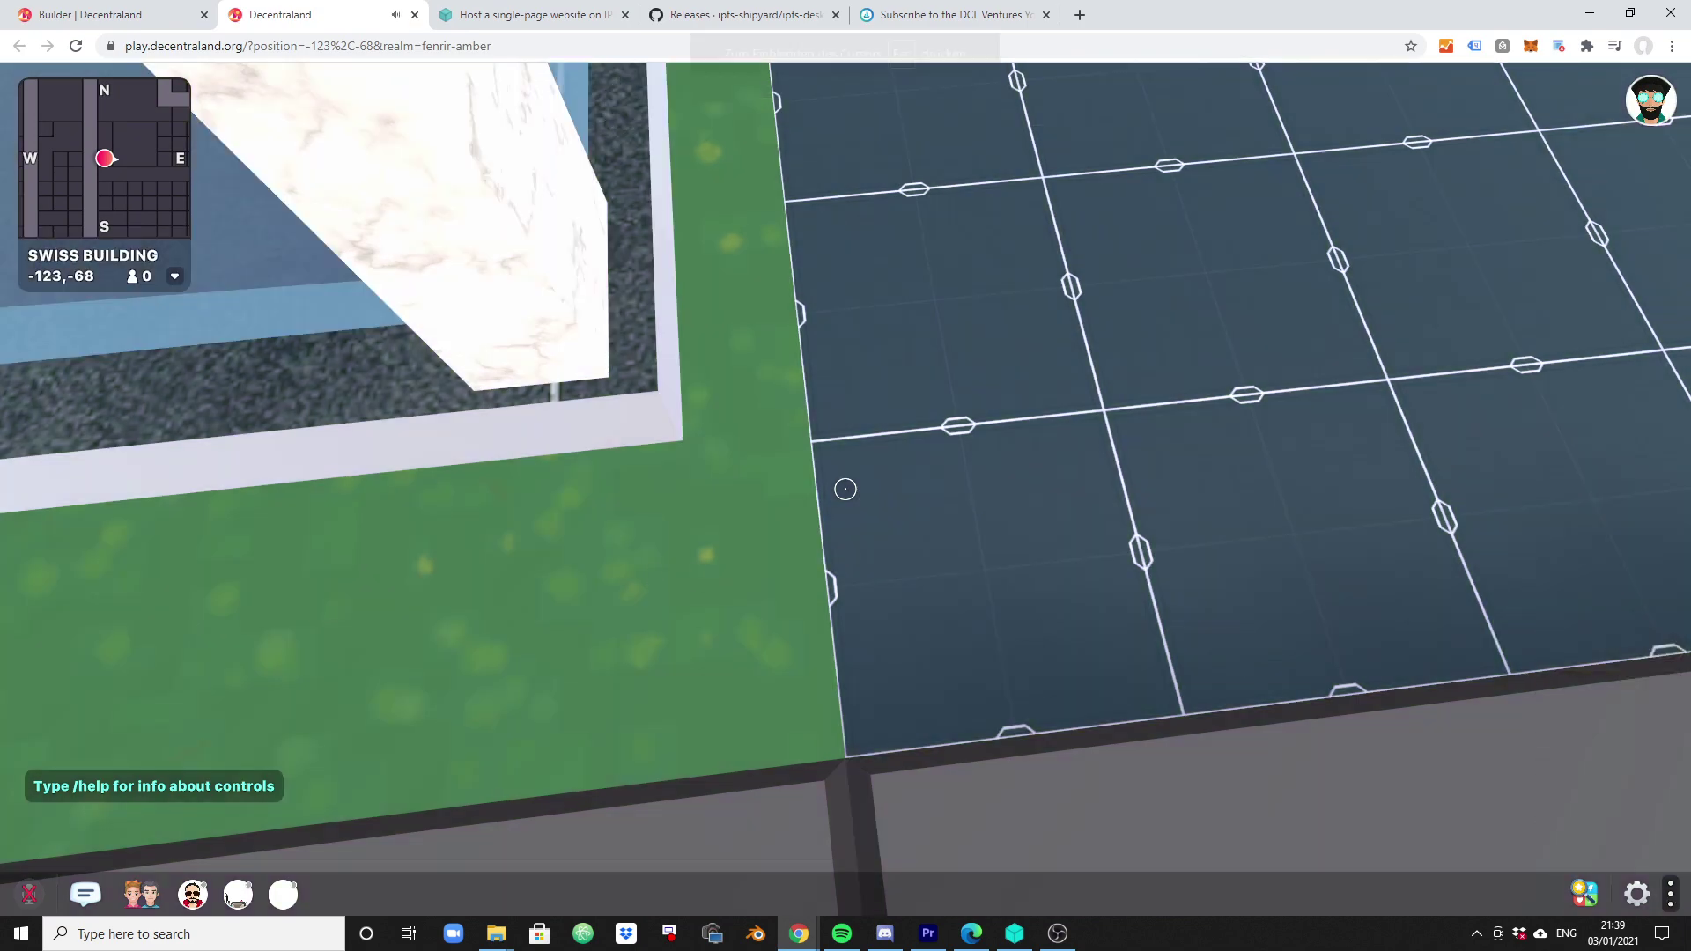
Walk along the road into the SWISS BUILDING and examine the DCL Ventures NFT in its white picture frame
key("a")
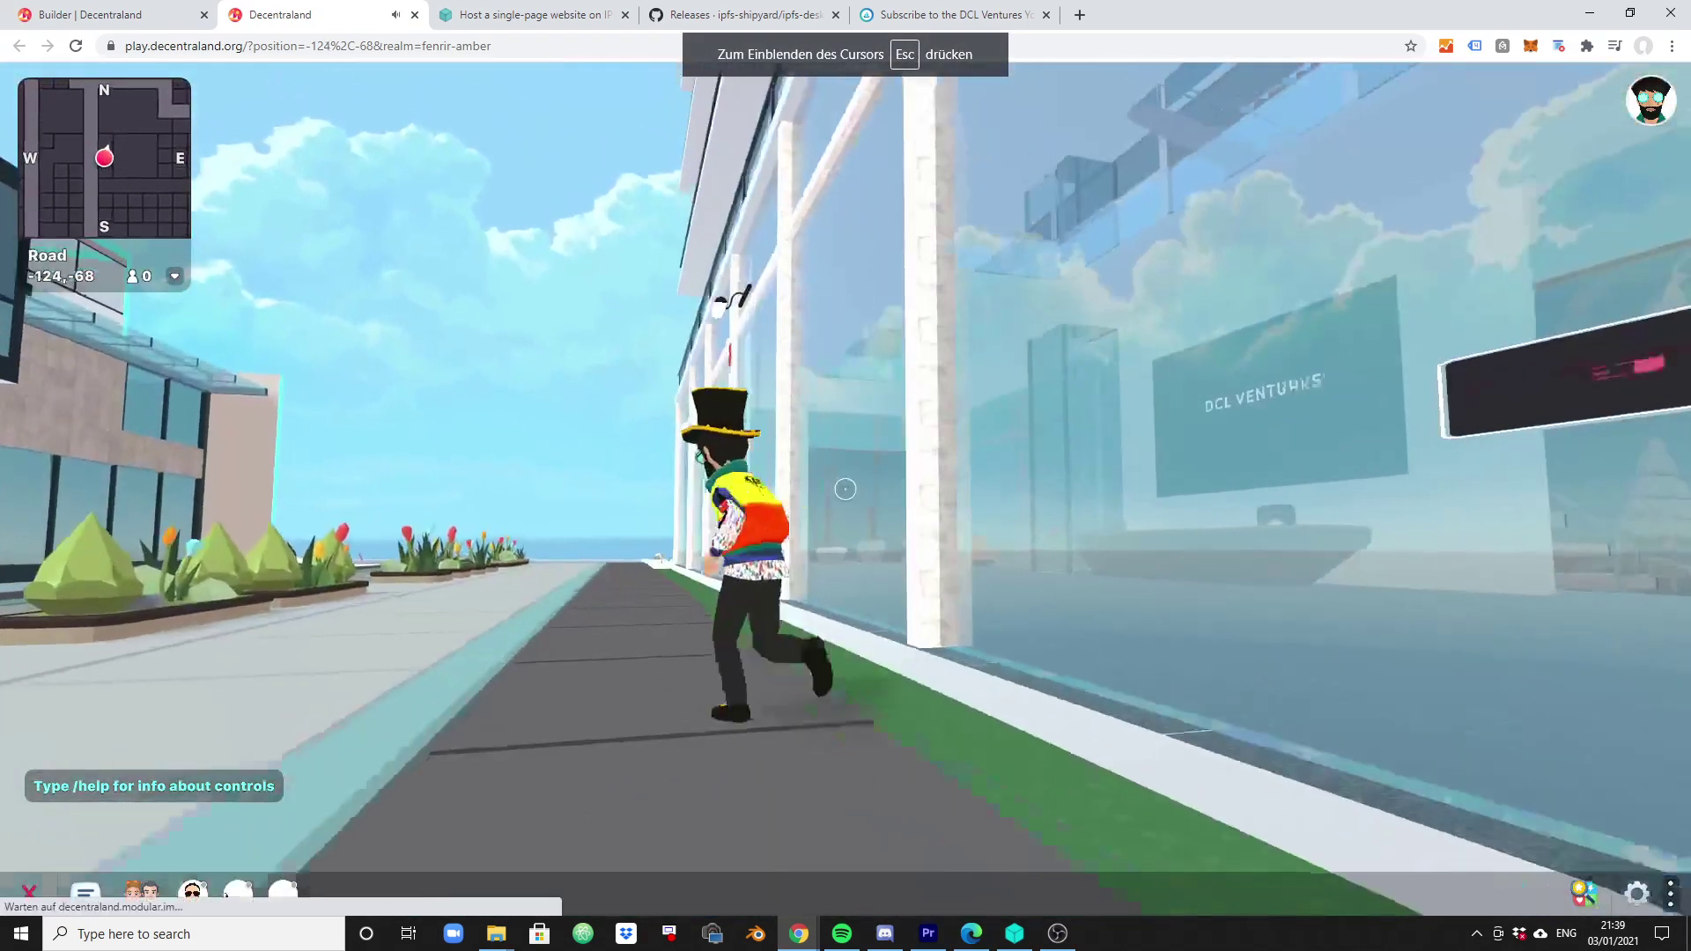
key("w")
key("w")
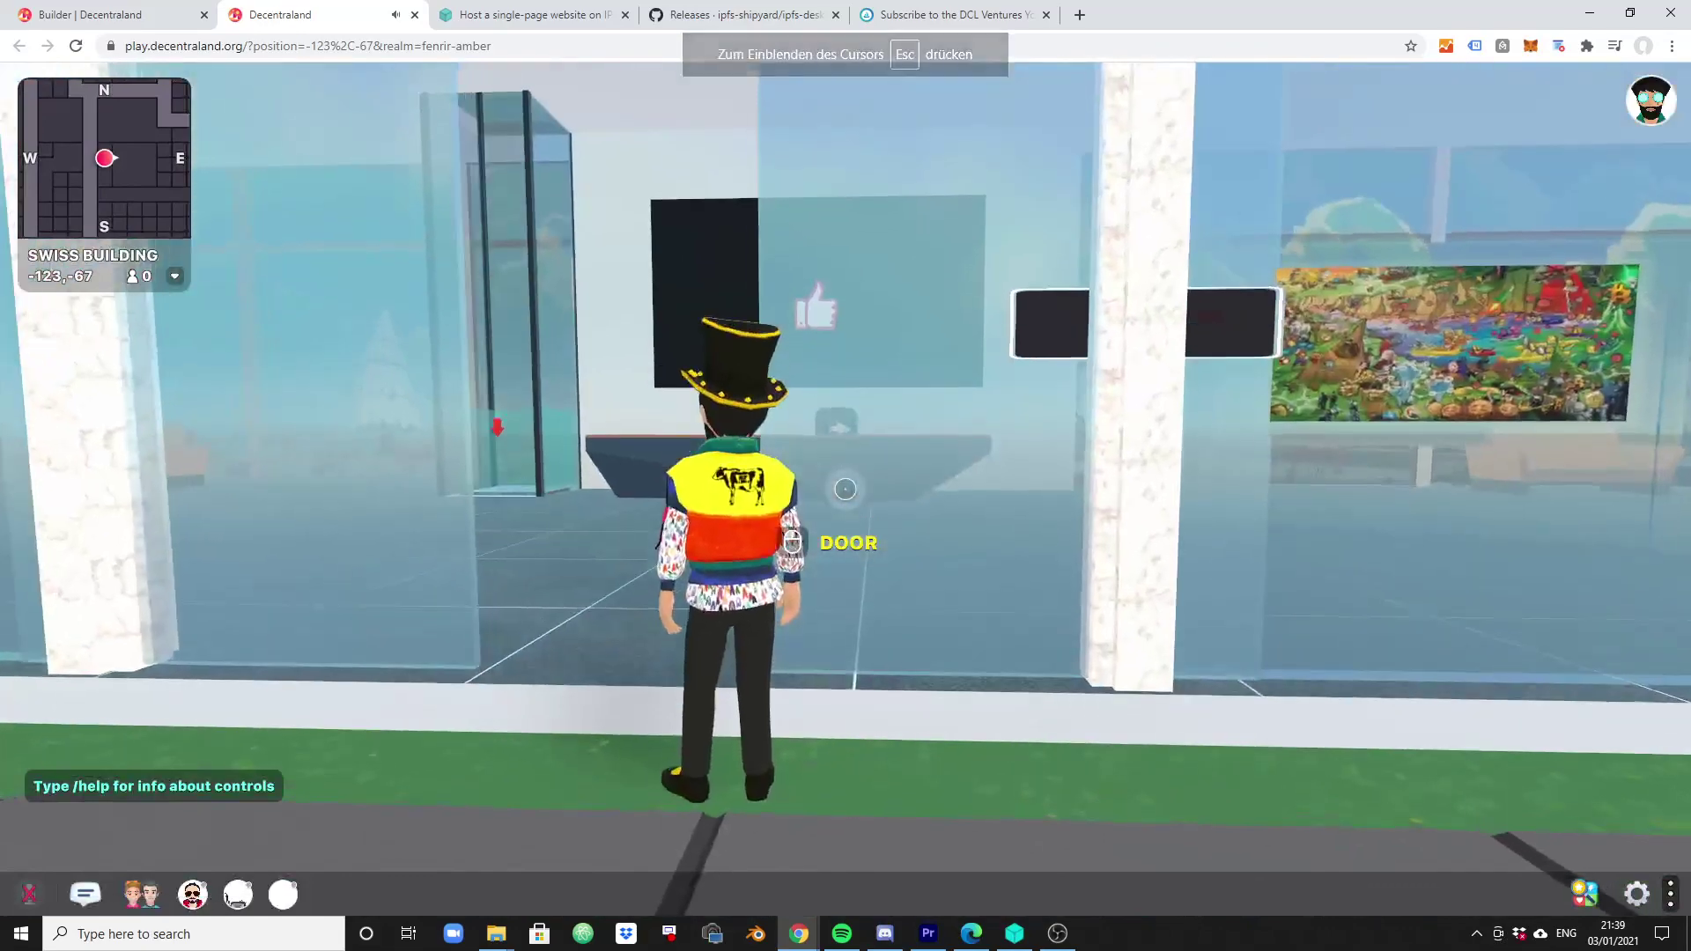
key("w")
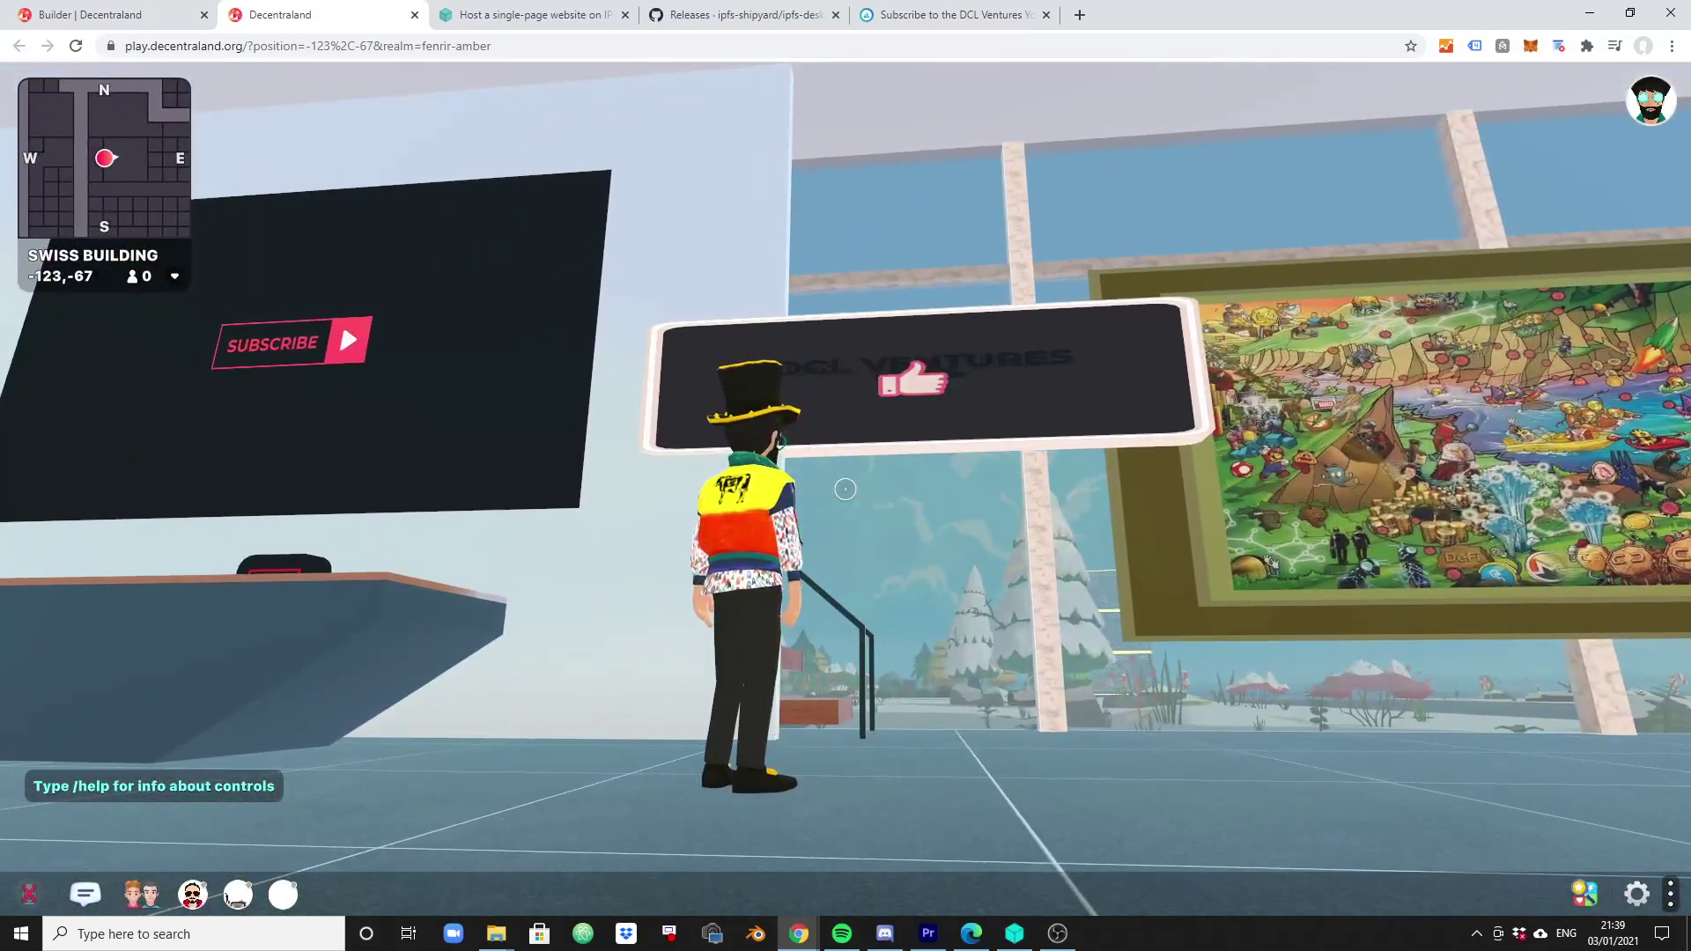
key("Escape")
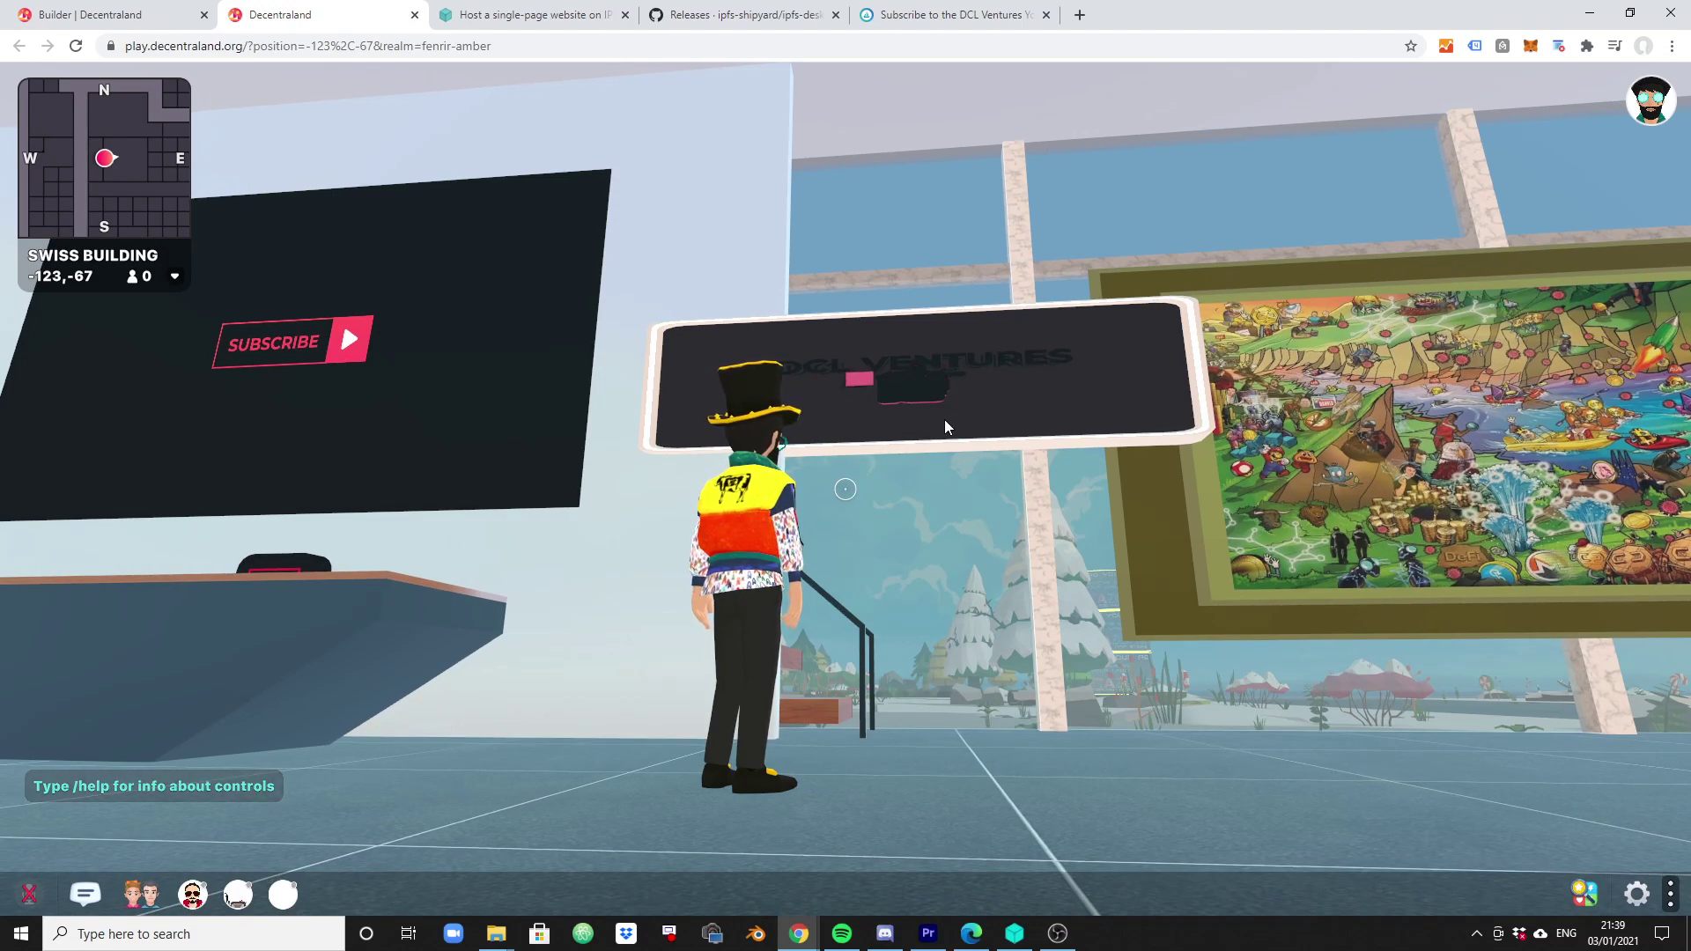
View the NFT's original on its OpenSea page for comparison, then return to the Decentraland world
left_click(553, 7)
left_click(894, 13)
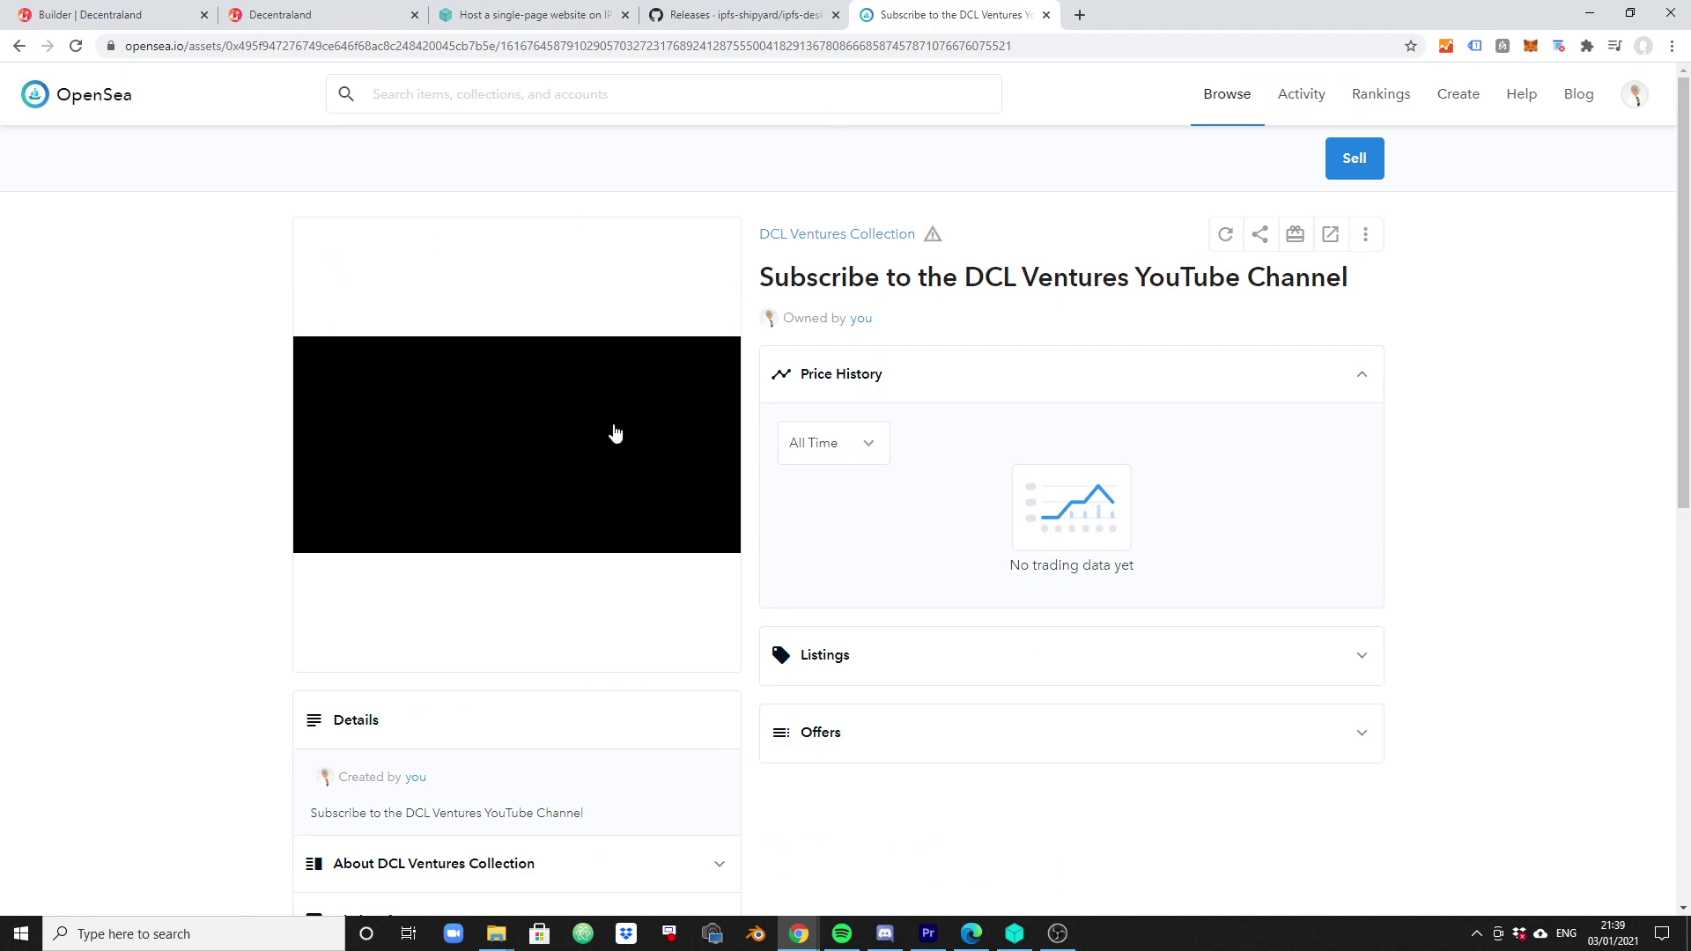
left_click(300, 12)
left_click(857, 524)
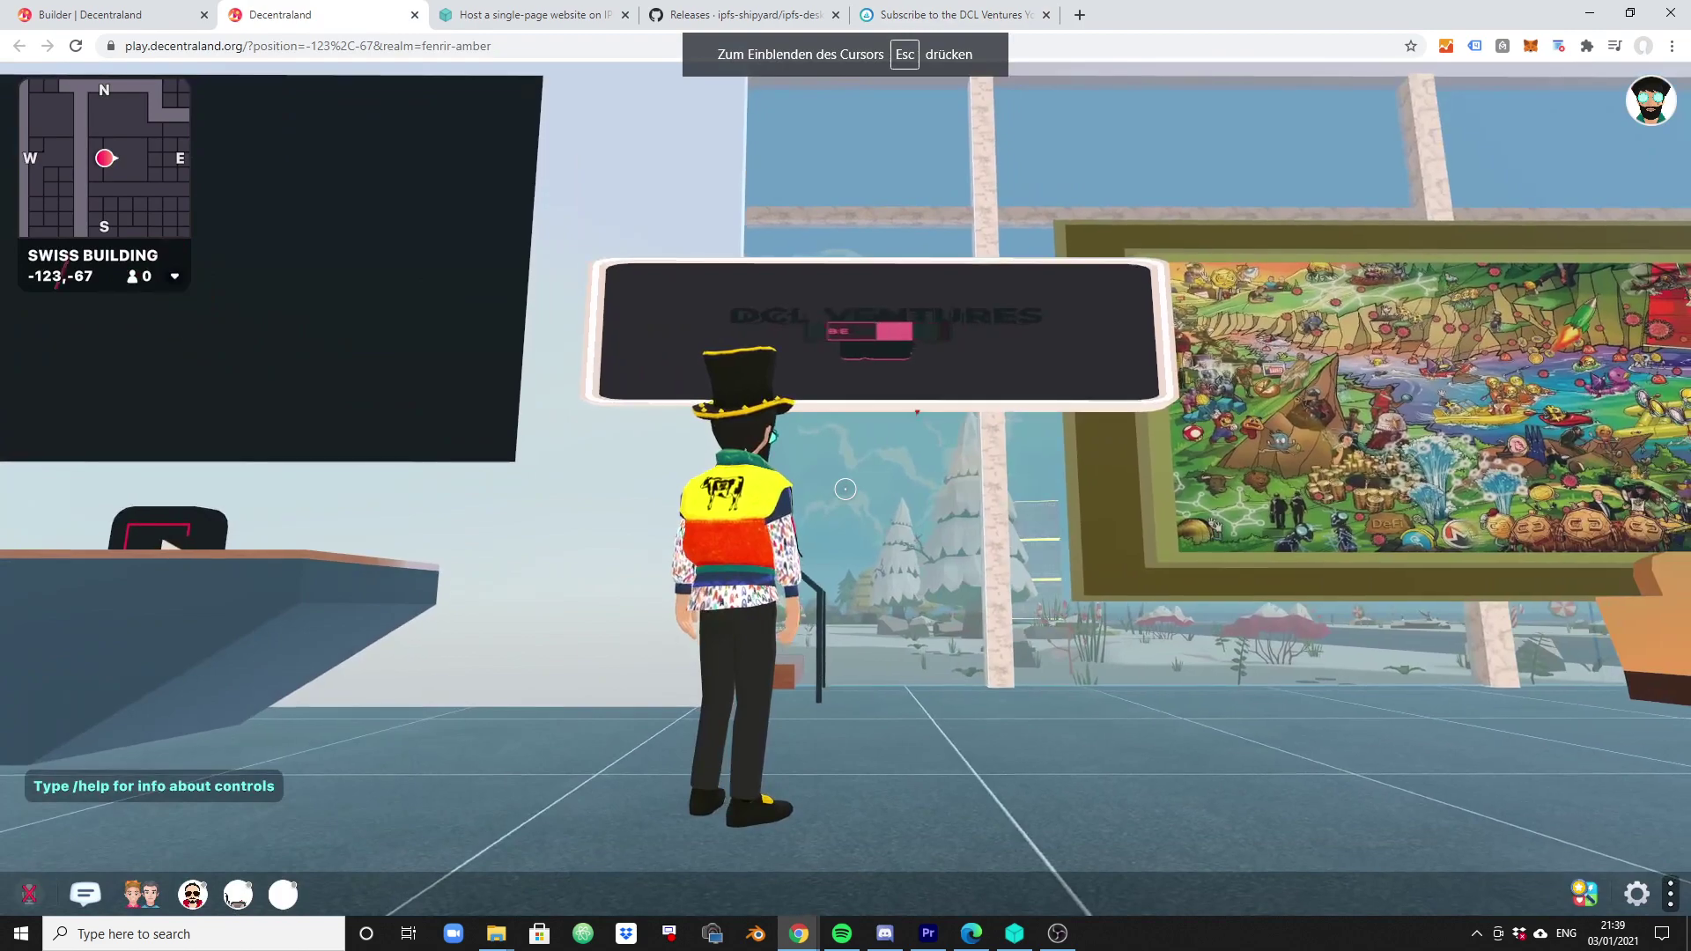
Walk to the tall portrait artwork in the lobby and examine it, then go back to the white-framed NFT
key("w")
key("d")
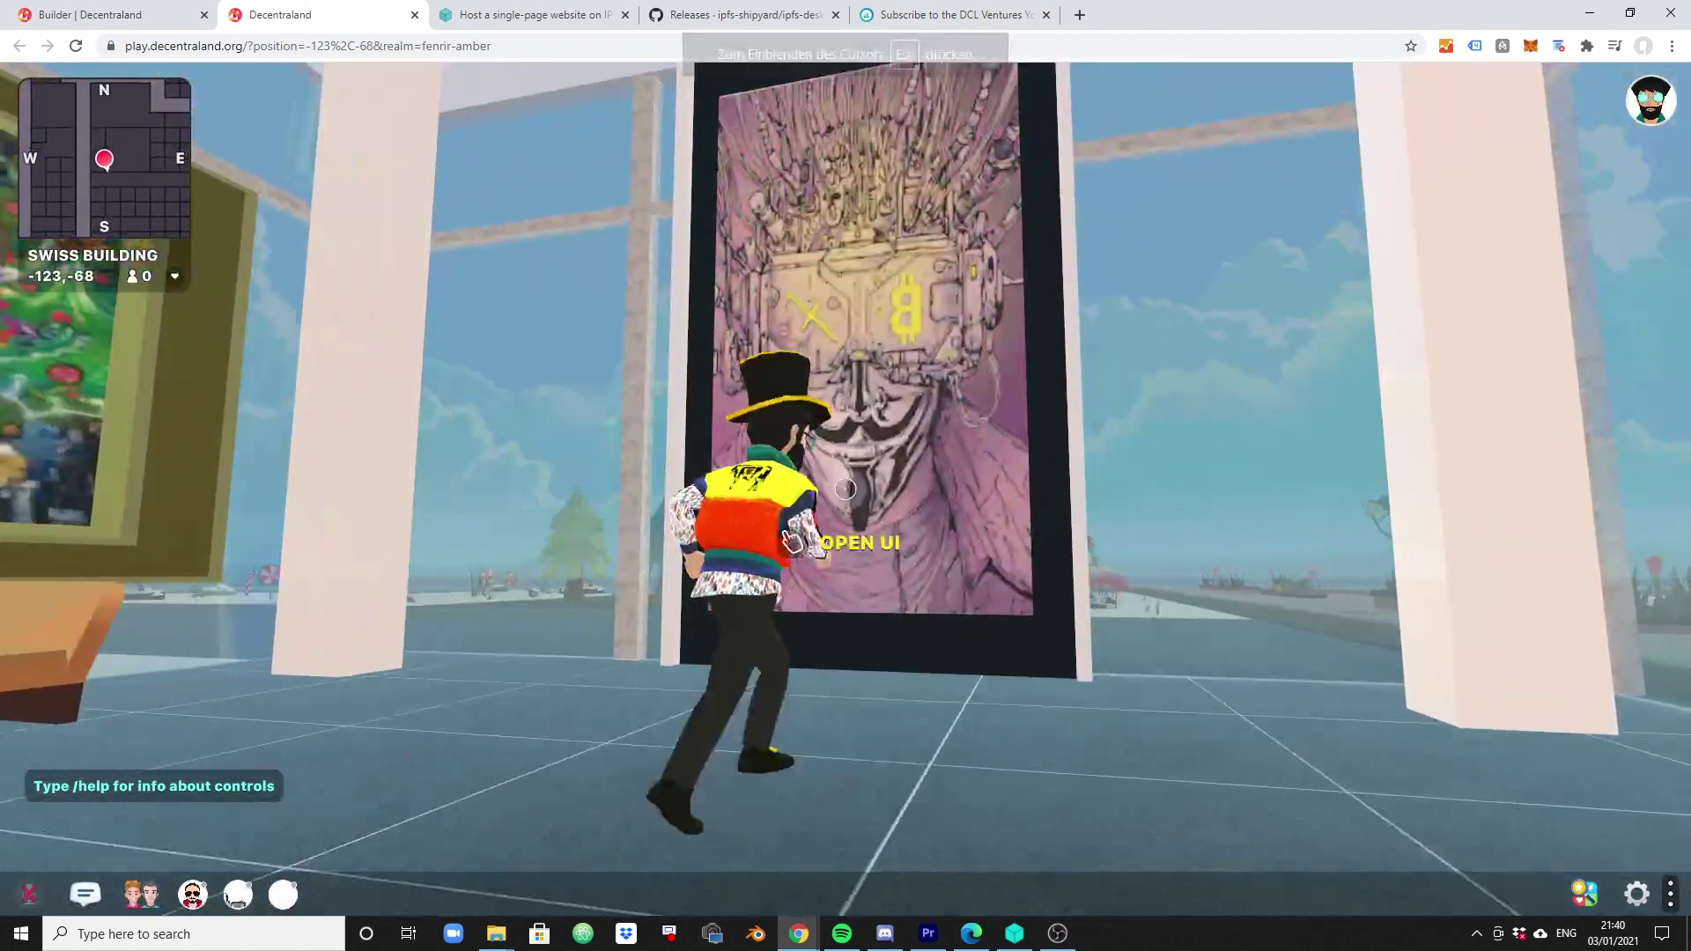
key("w")
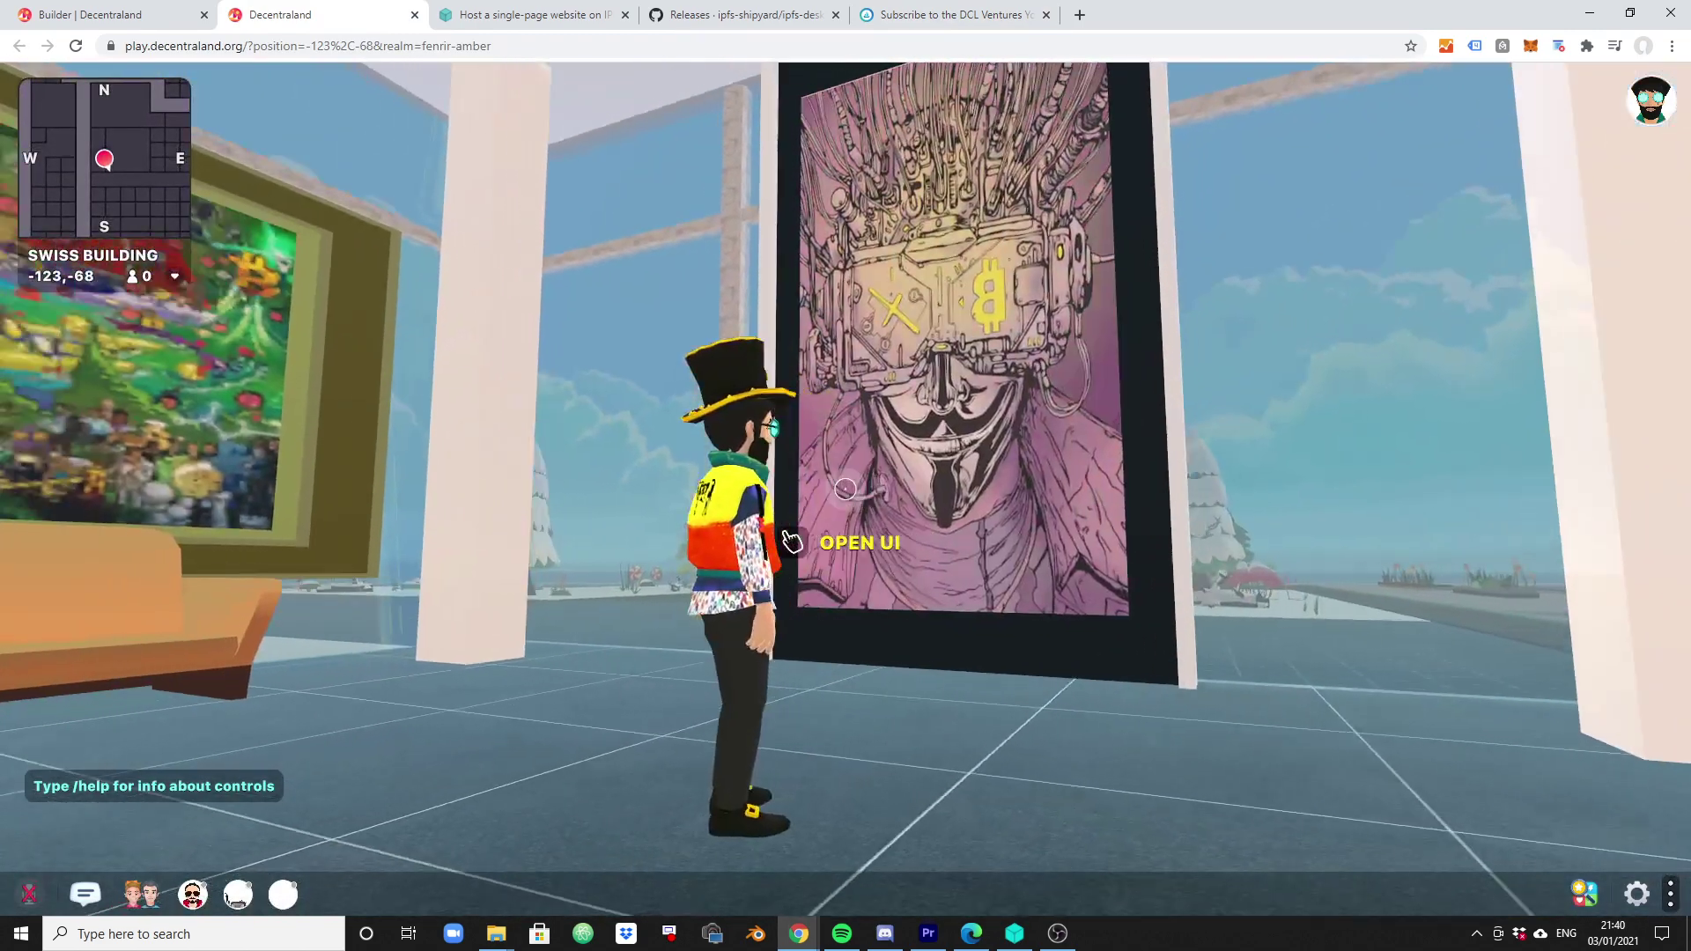
key("w")
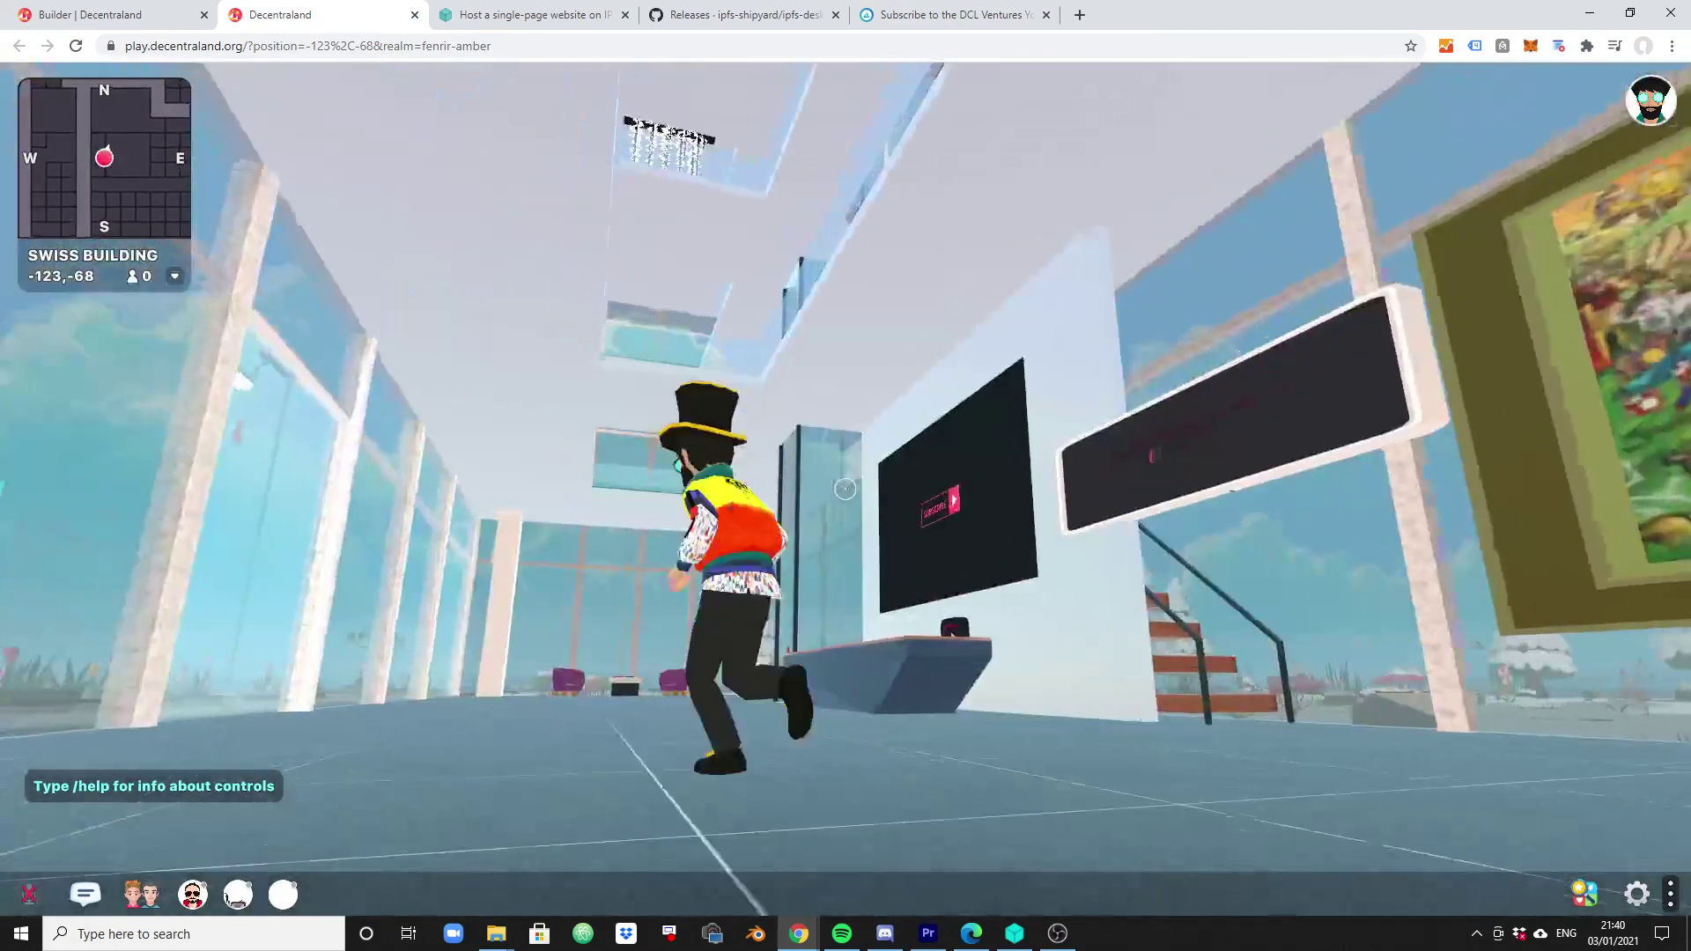
key("w")
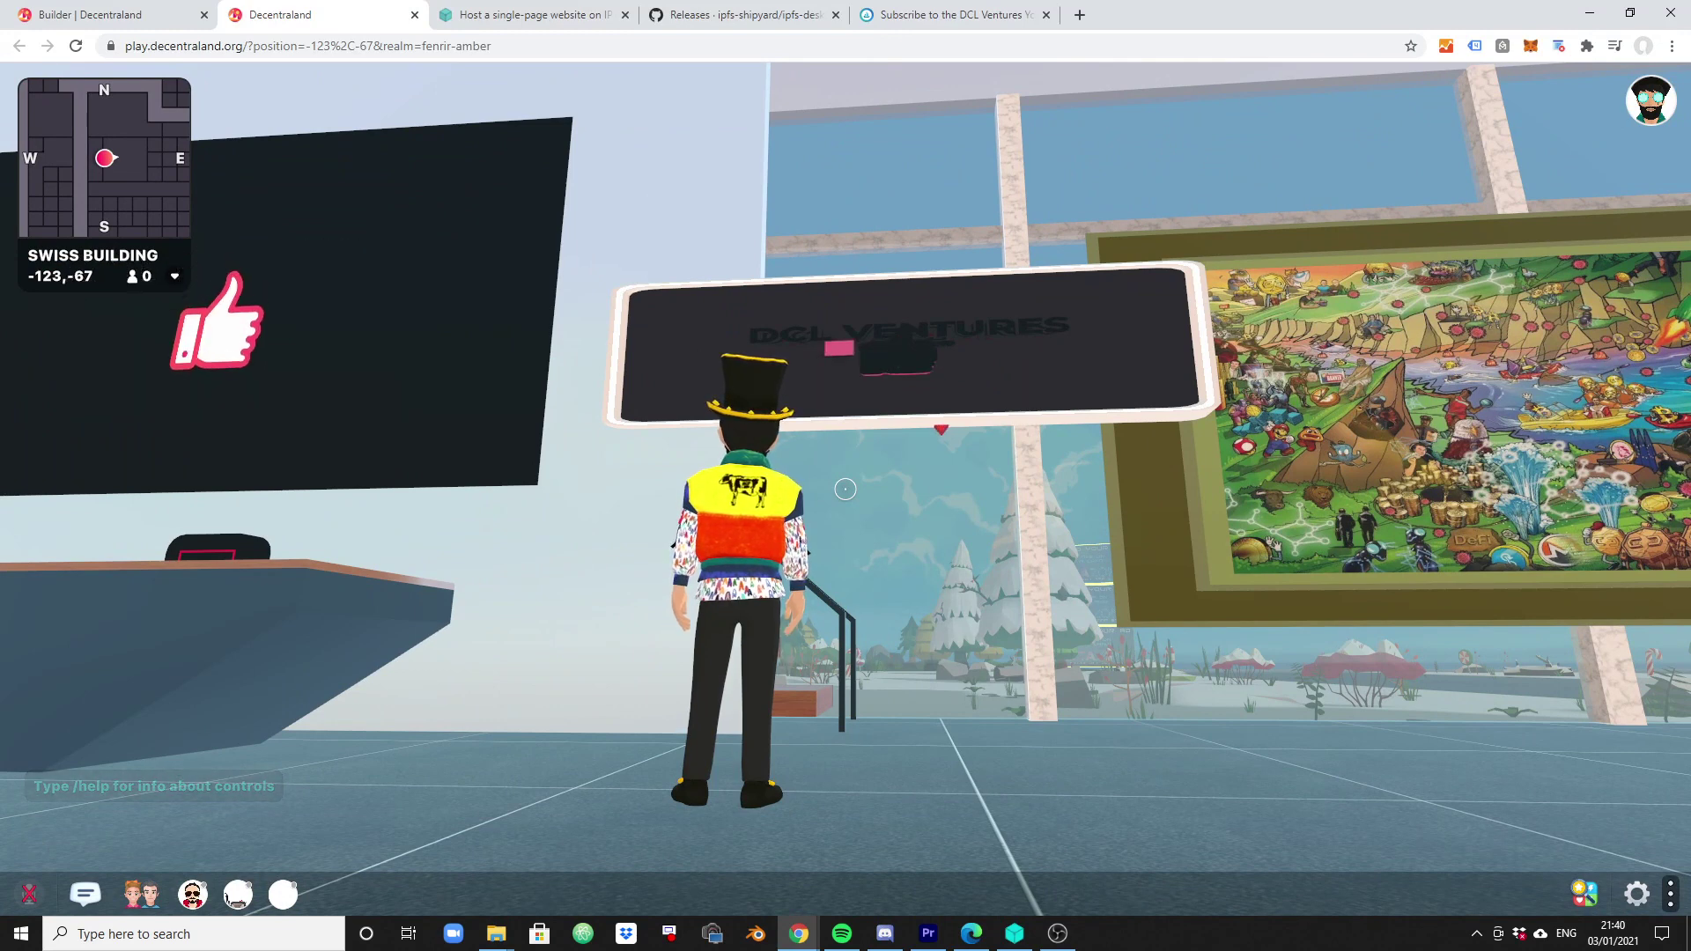
mouse_move(844, 489)
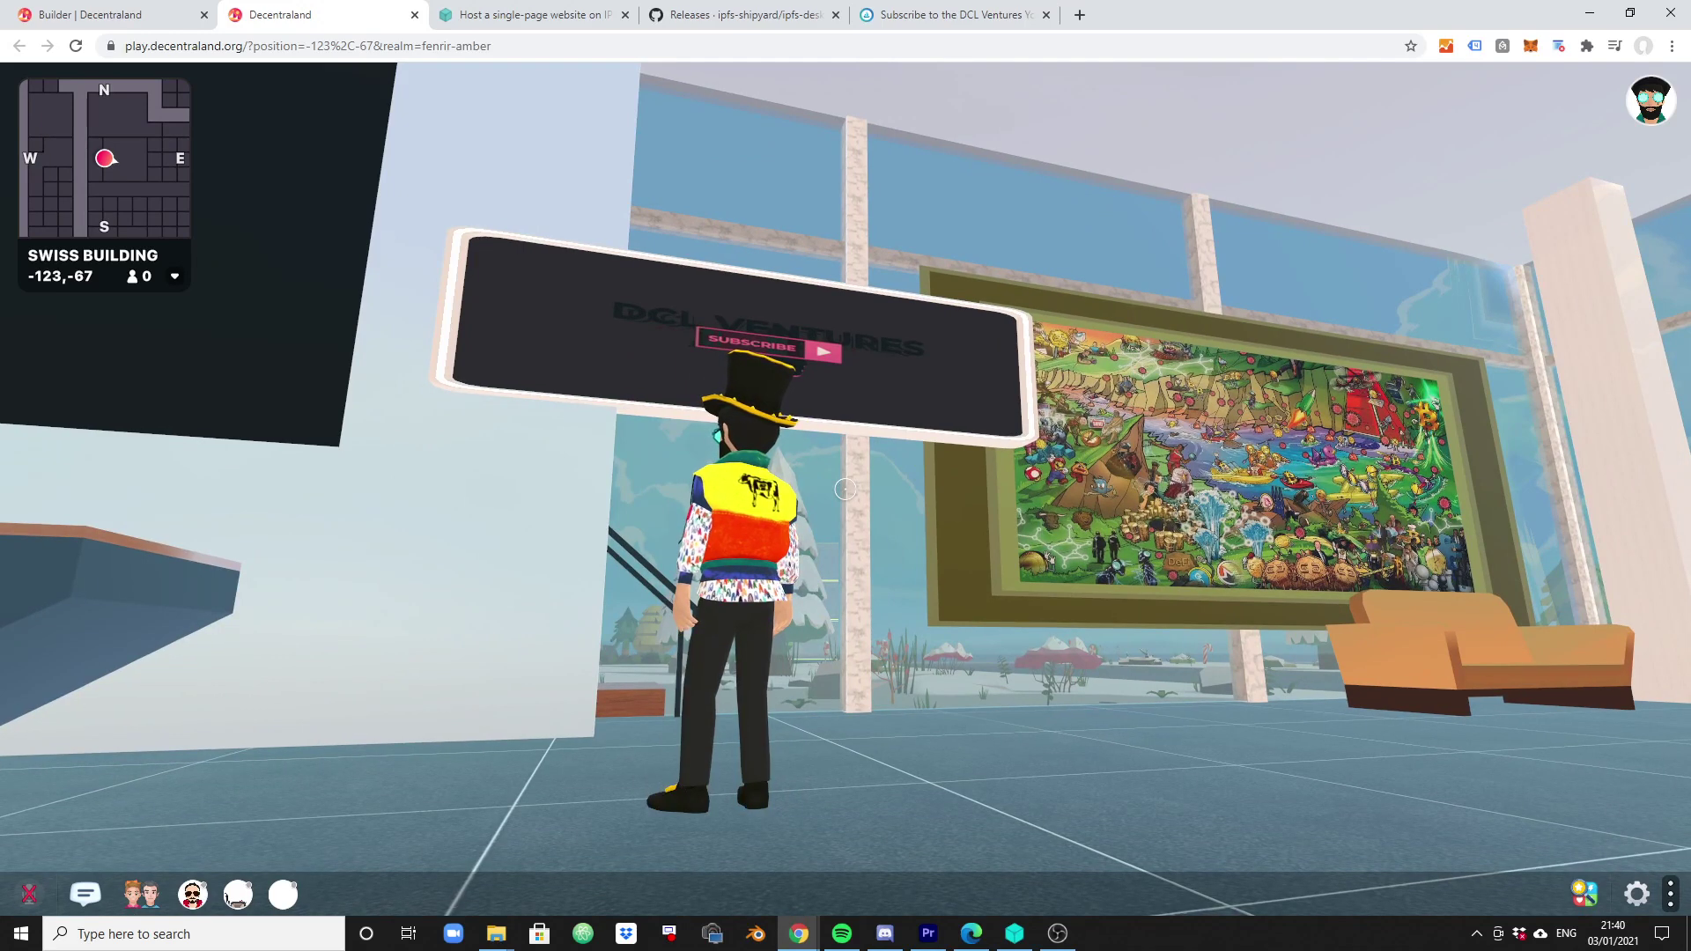
left_click(933, 702)
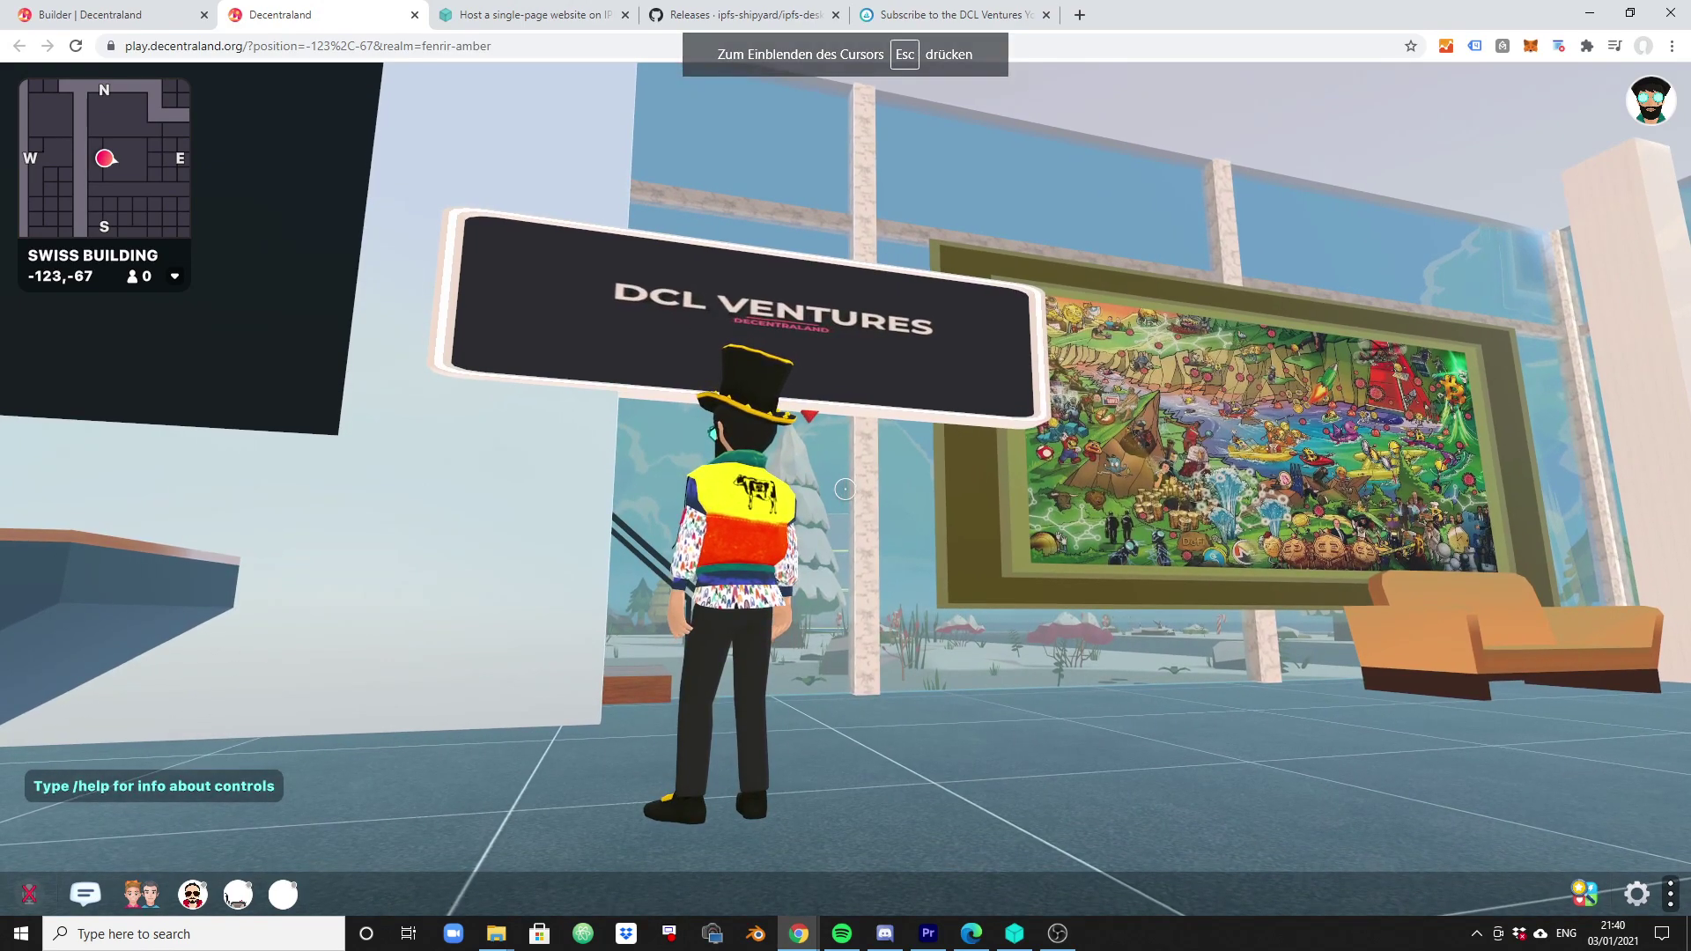
Compare the portrait artwork, the wide painting above the sofa, the white-framed NFT and the large wall screen while walking through the lobby
key("d")
key("w")
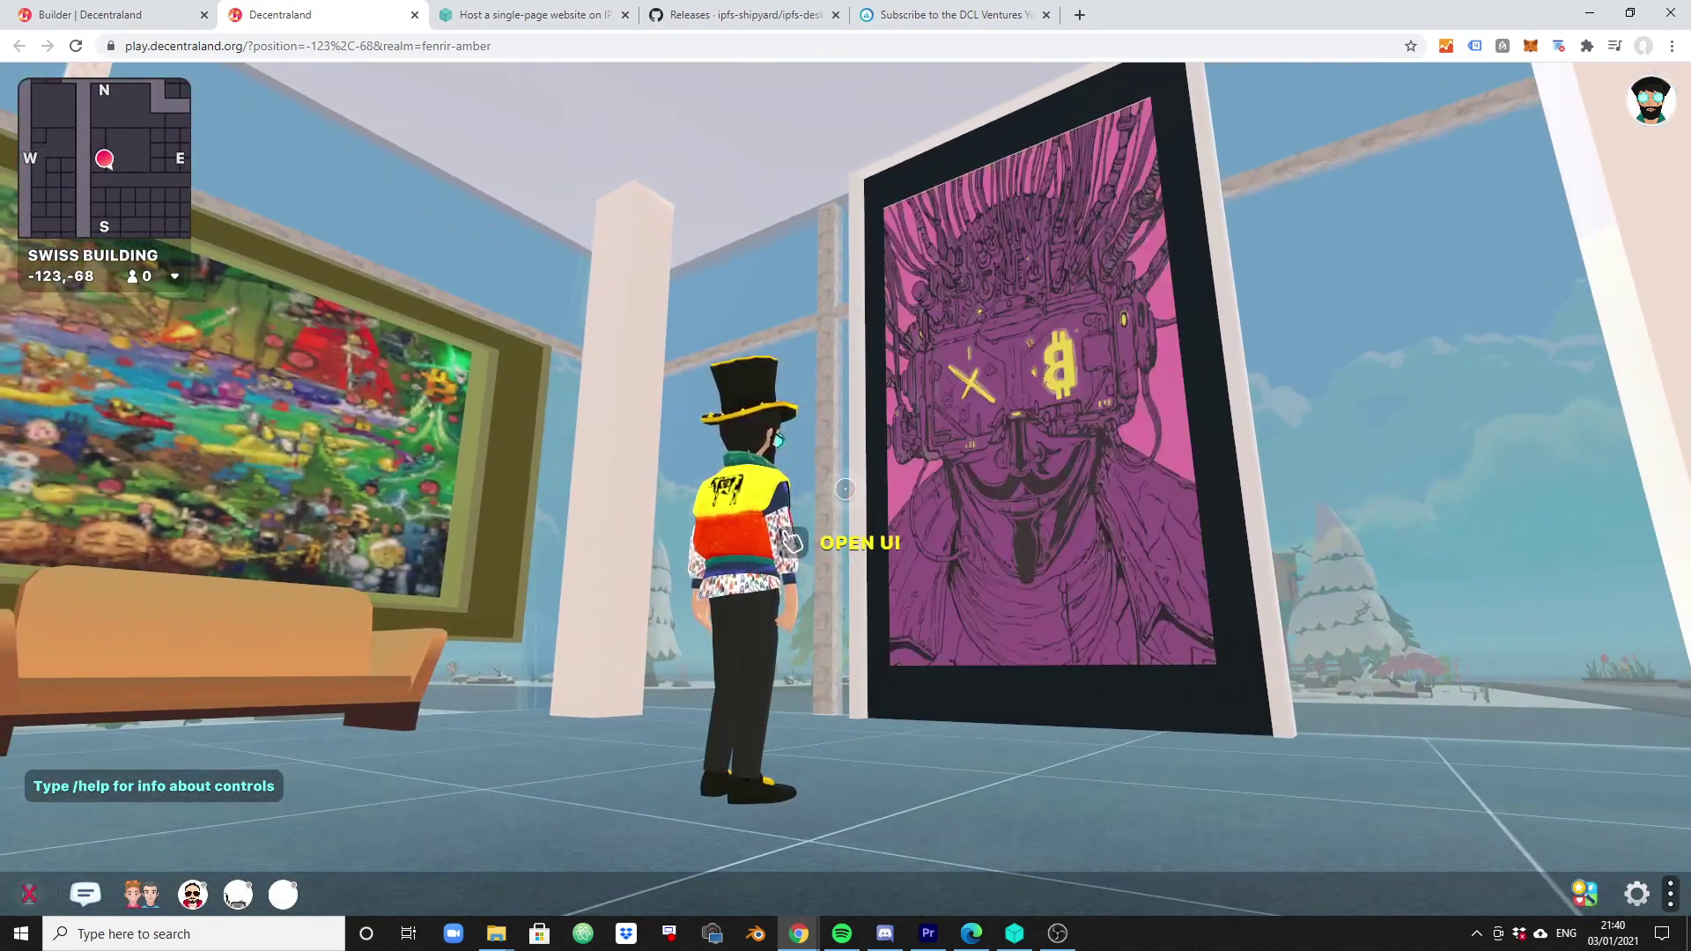
key("a")
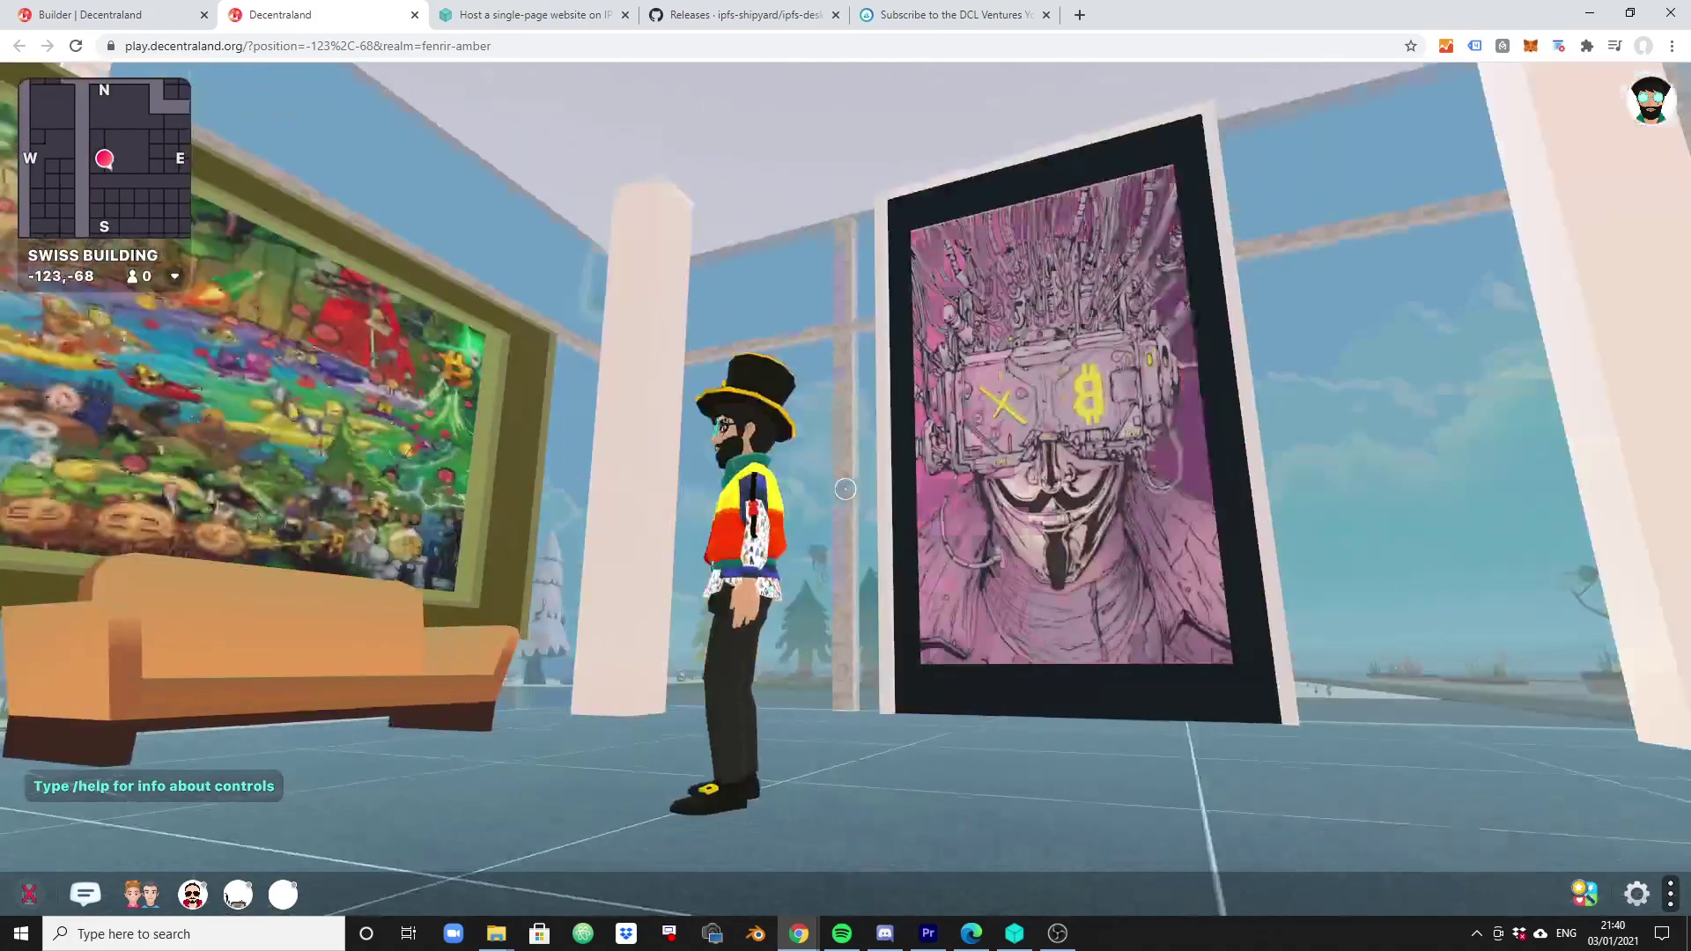
key("a")
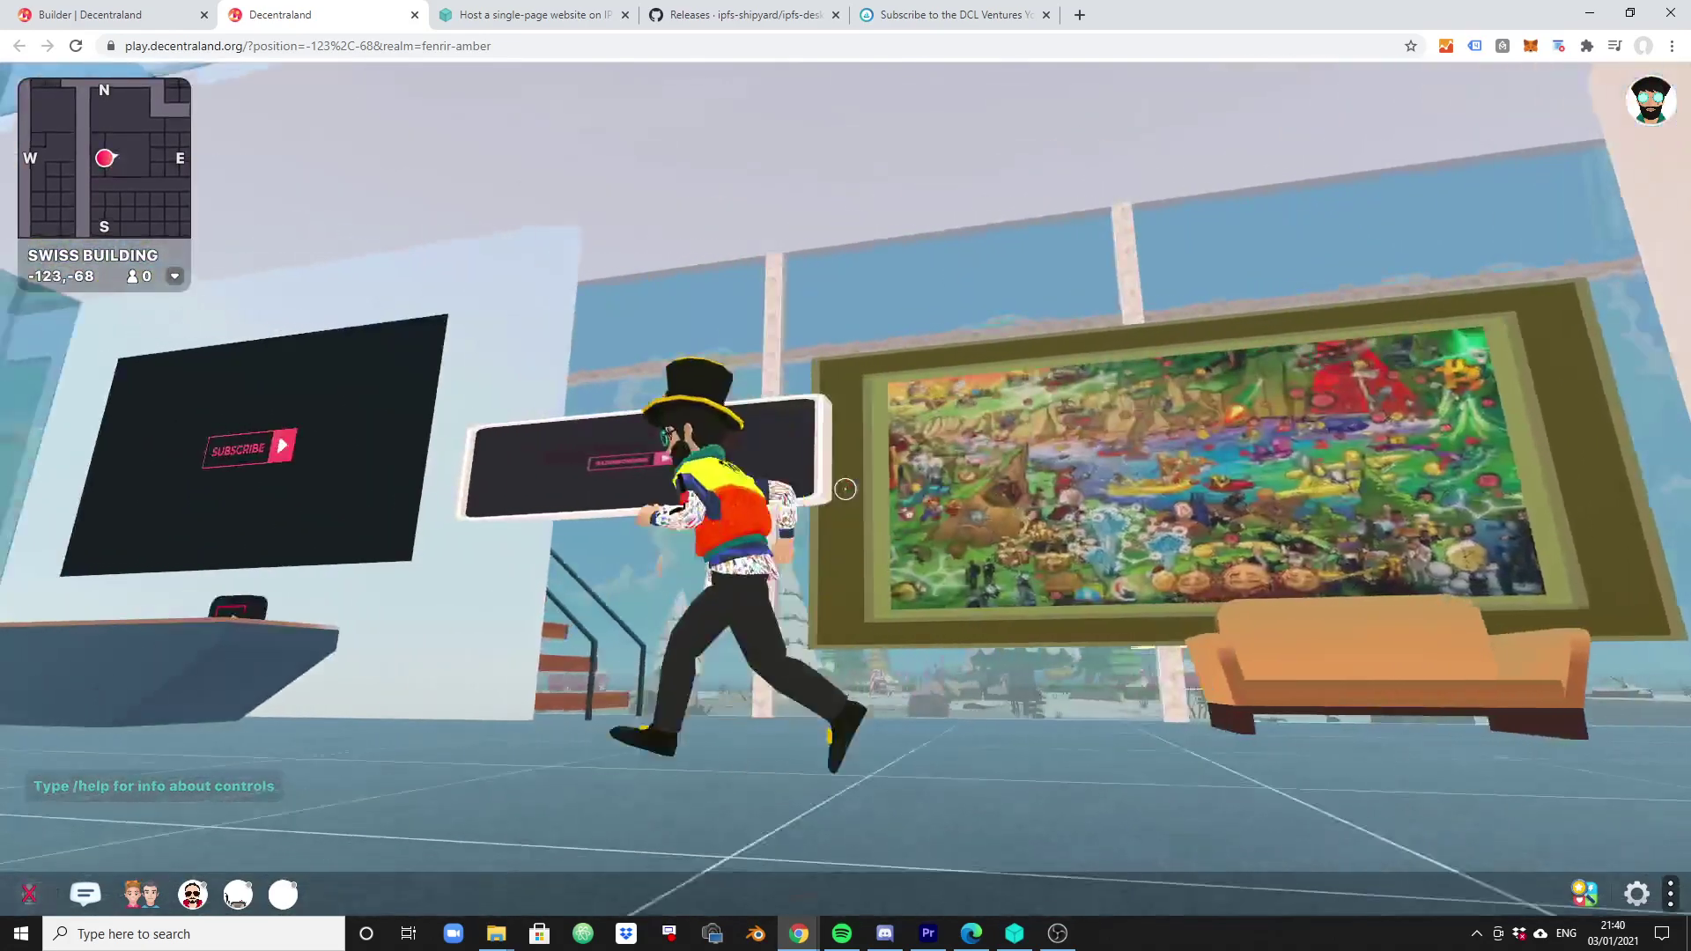
key("w")
key("d")
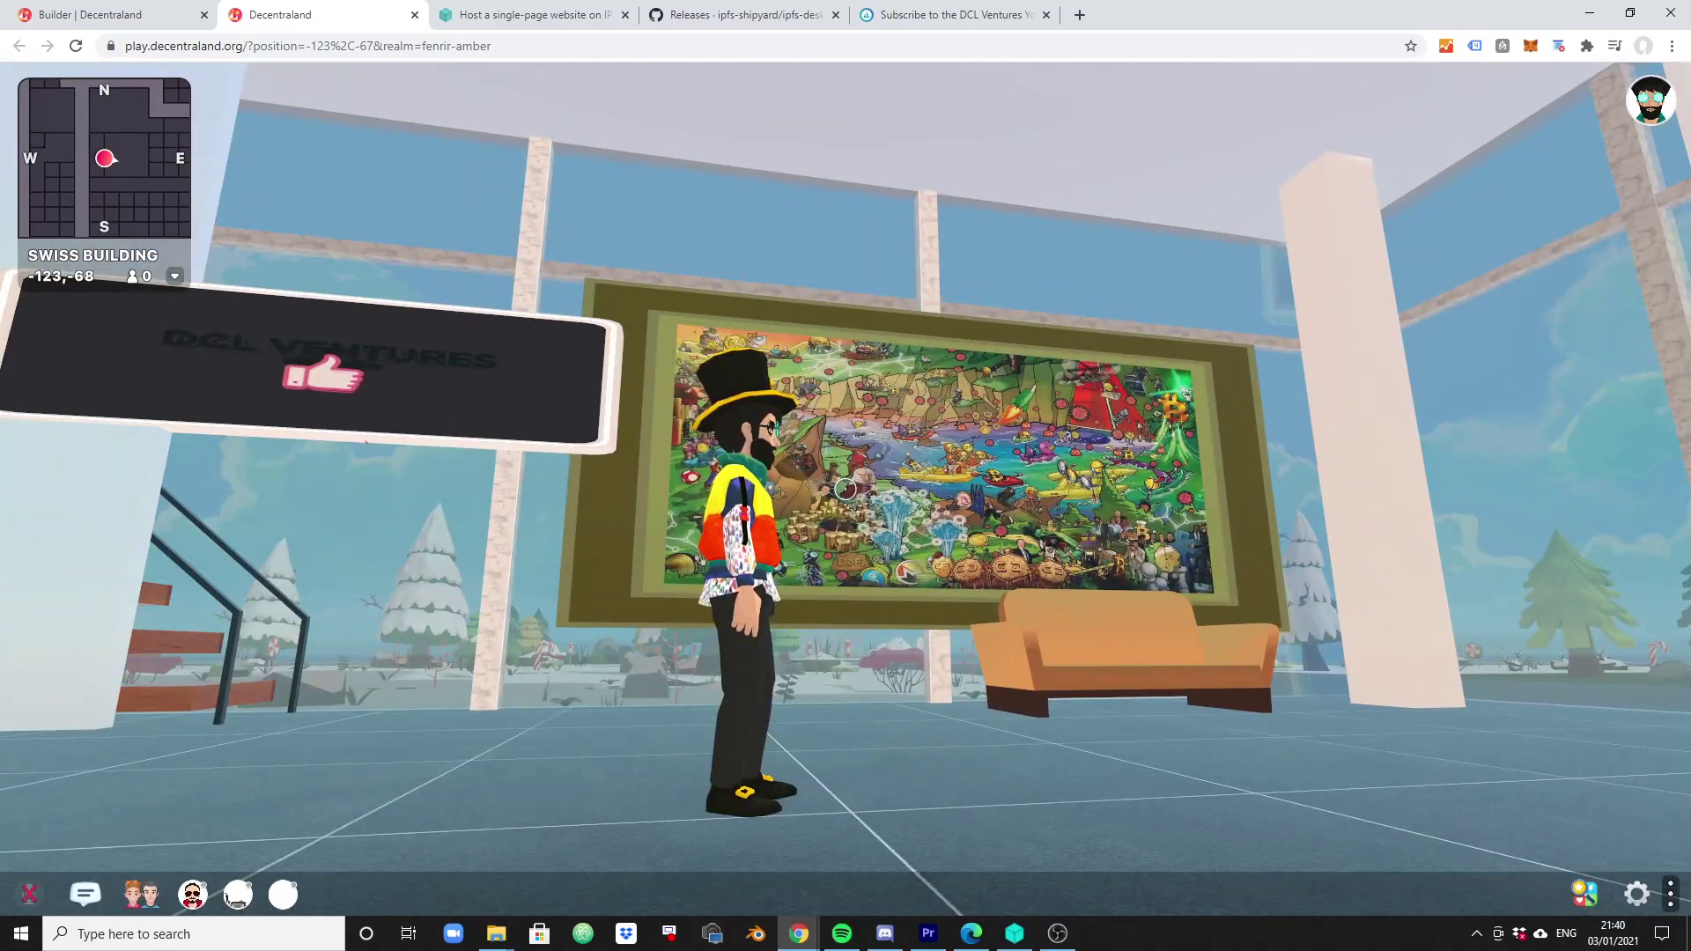
key("a")
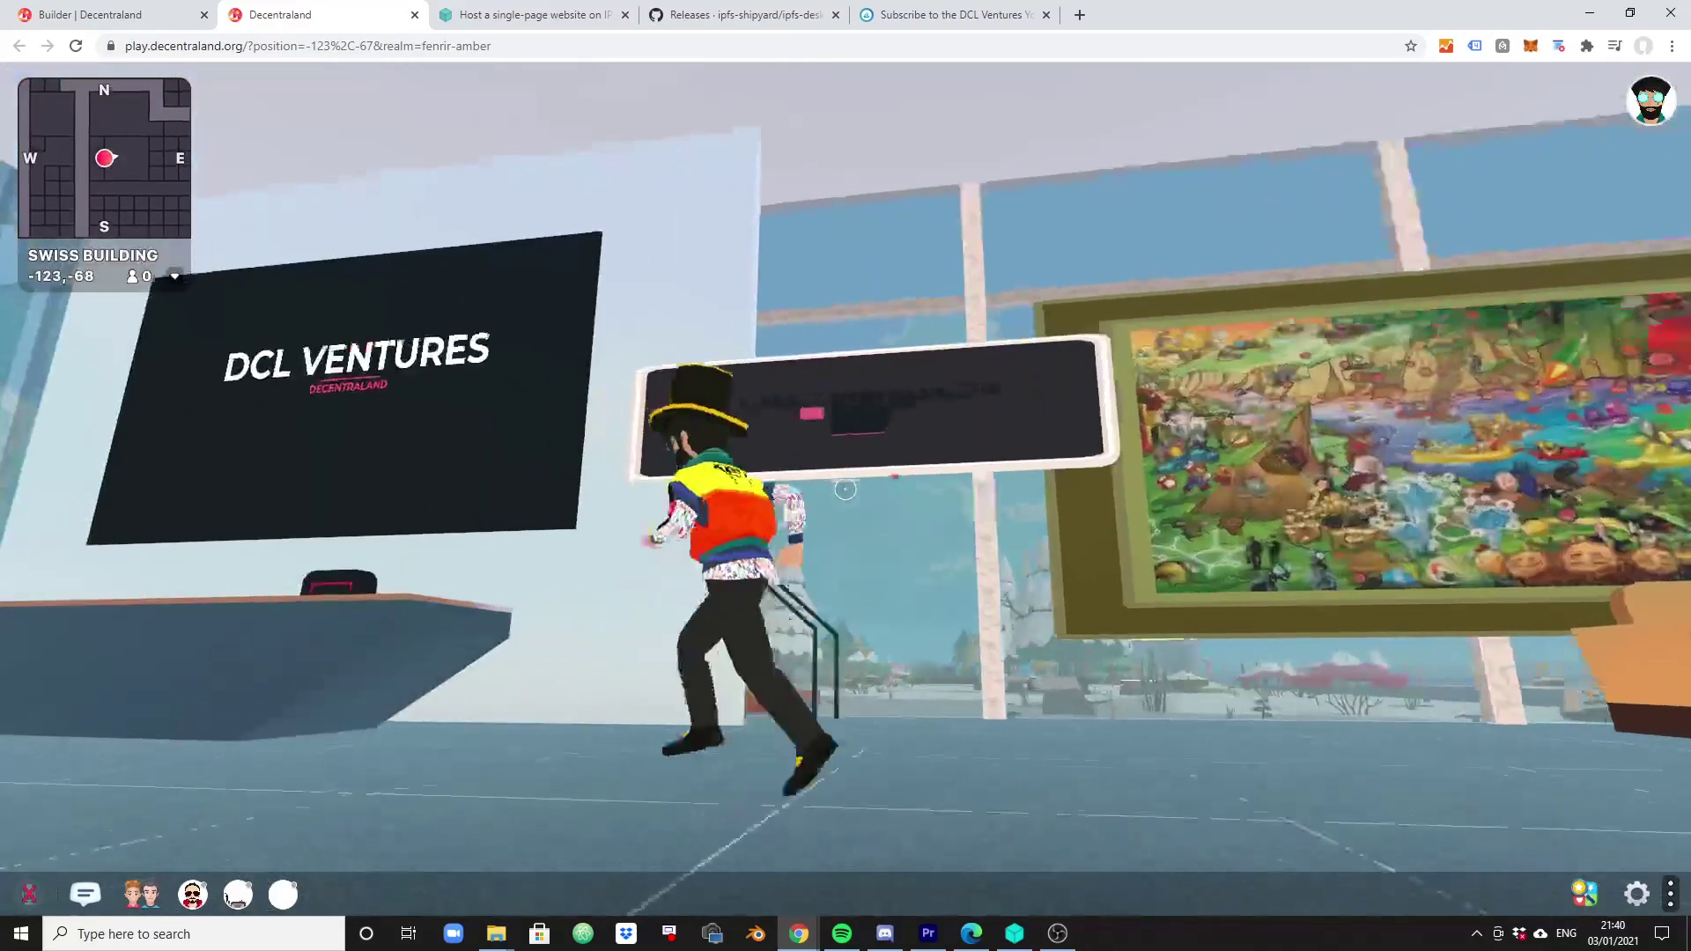
key("a")
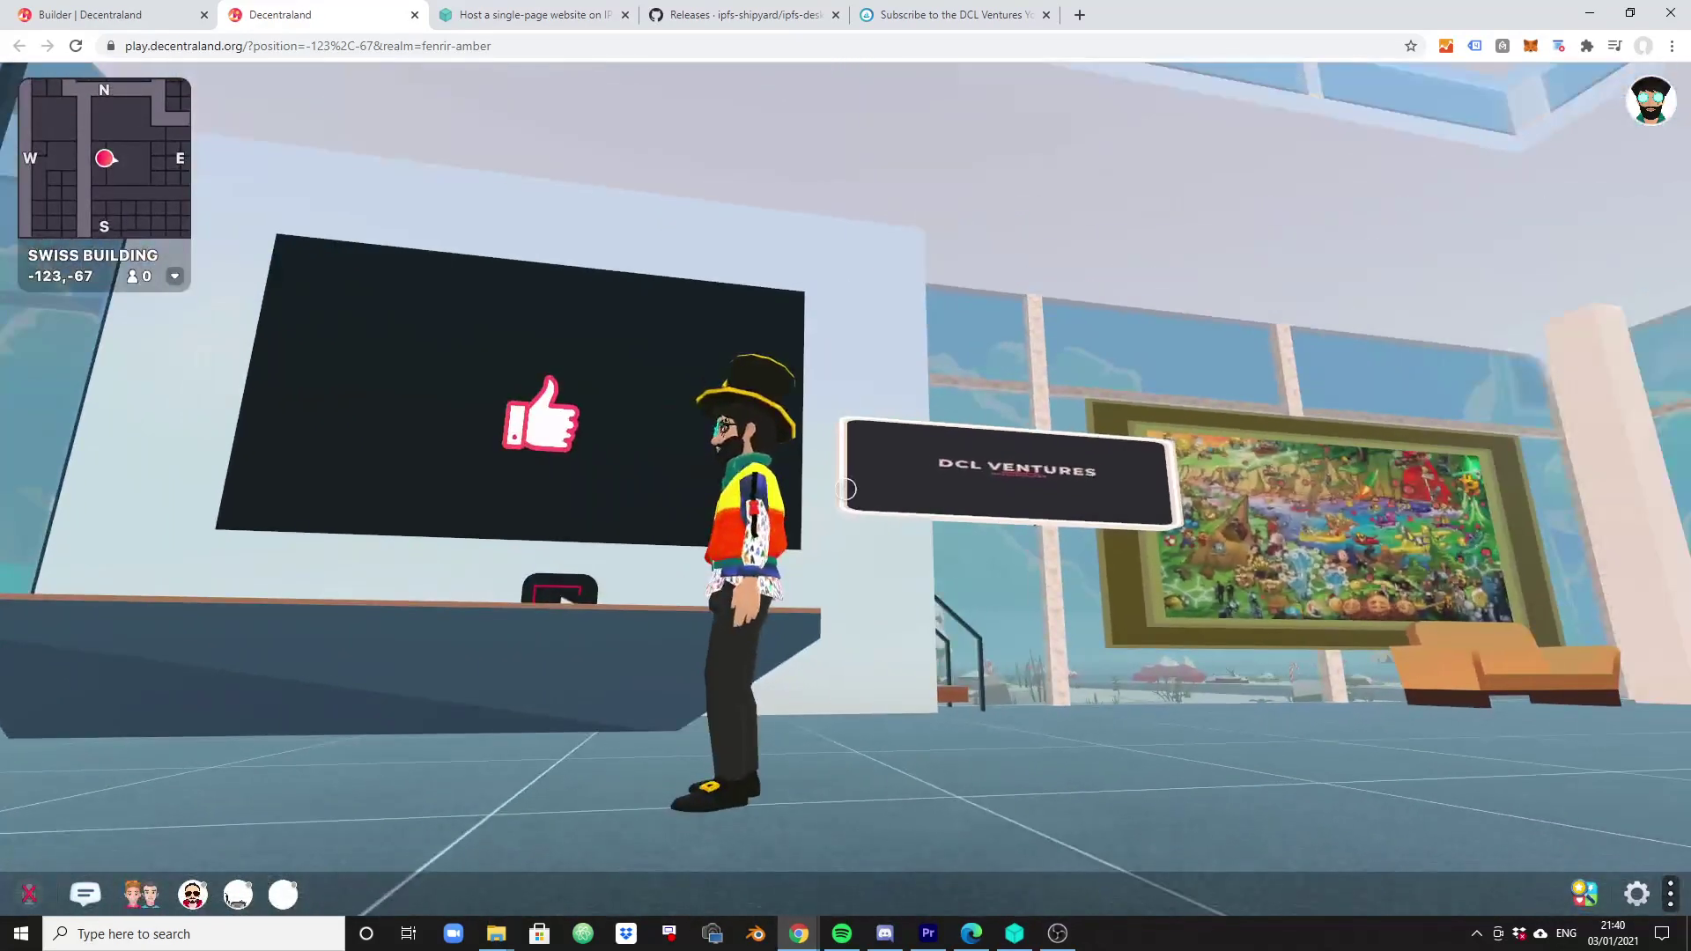